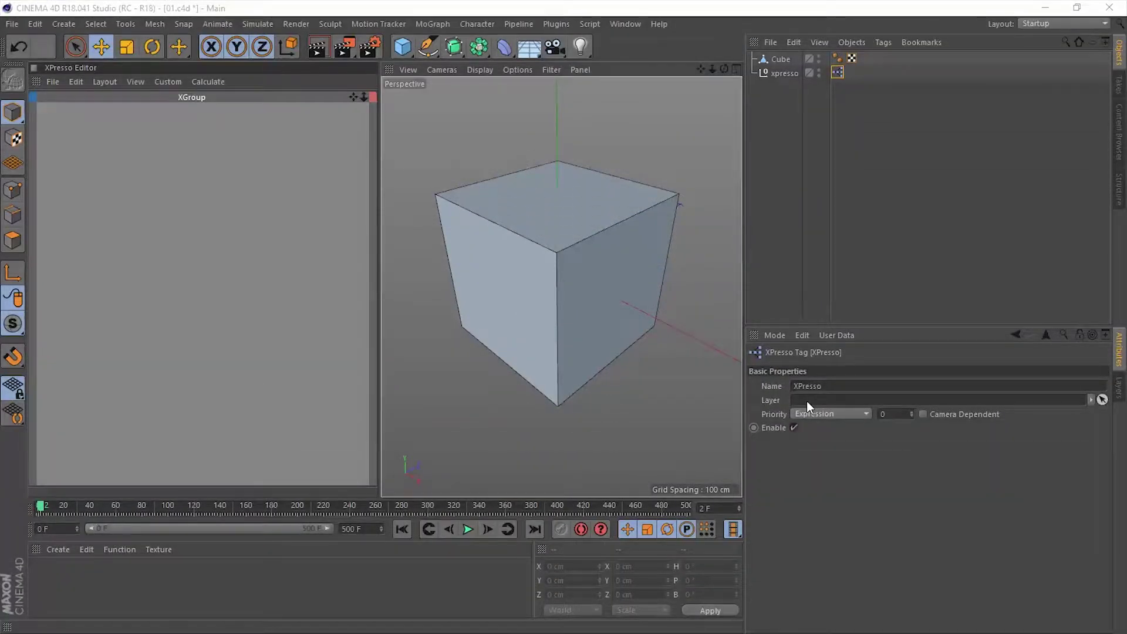
Add an XPresso Polygon node to the XGroup and place it near the middle of the graph area.
right_click(123, 216)
mouse_move(144, 223)
mouse_move(249, 224)
mouse_move(351, 223)
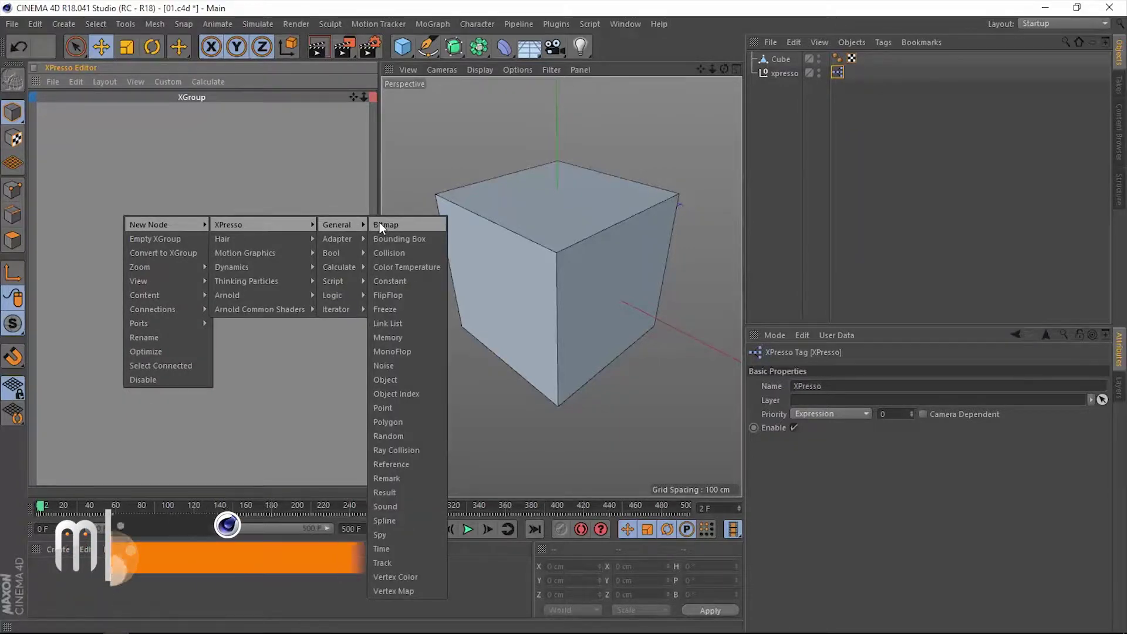
click(404, 422)
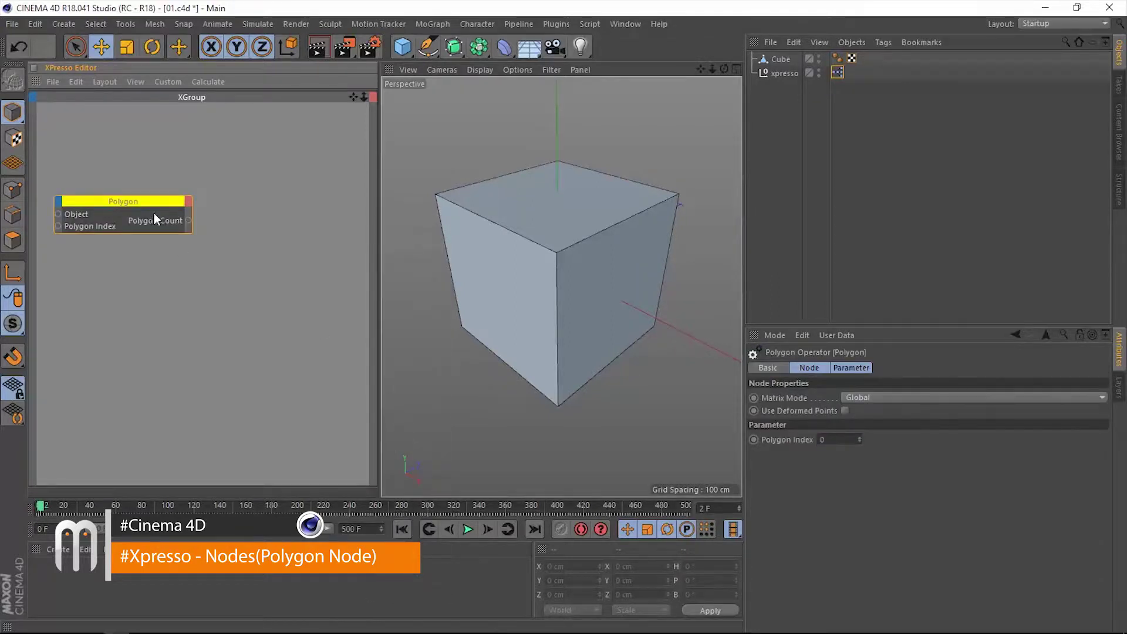
drag(149, 203, 235, 228)
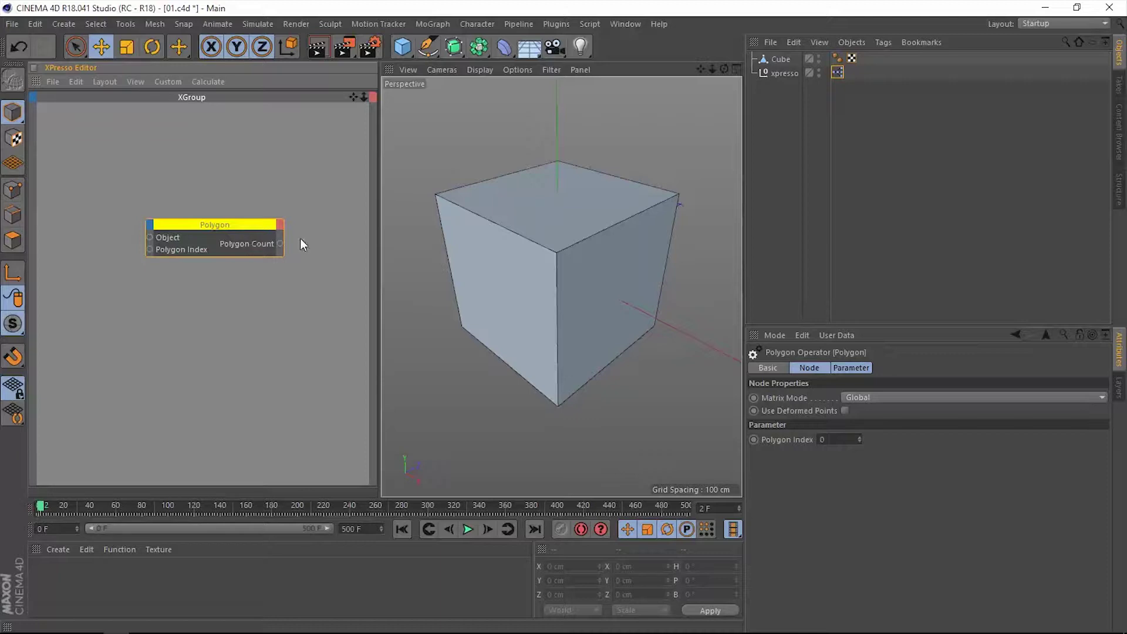
Add a Polygon Center output port to the Polygon node and enlarge the node to space out its ports.
click(281, 227)
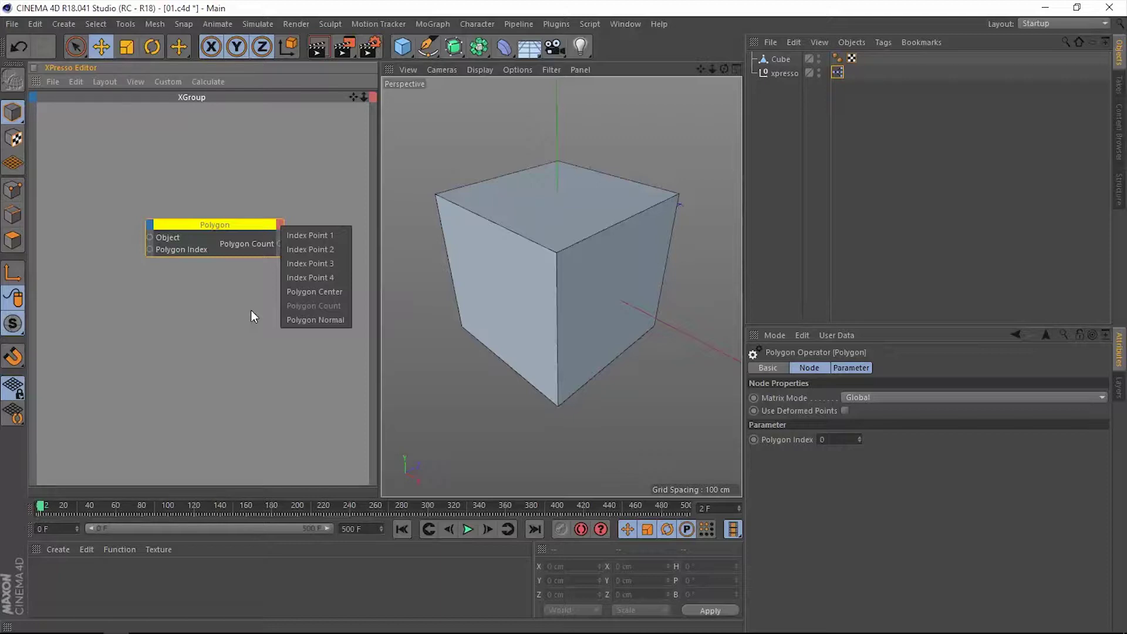
click(300, 293)
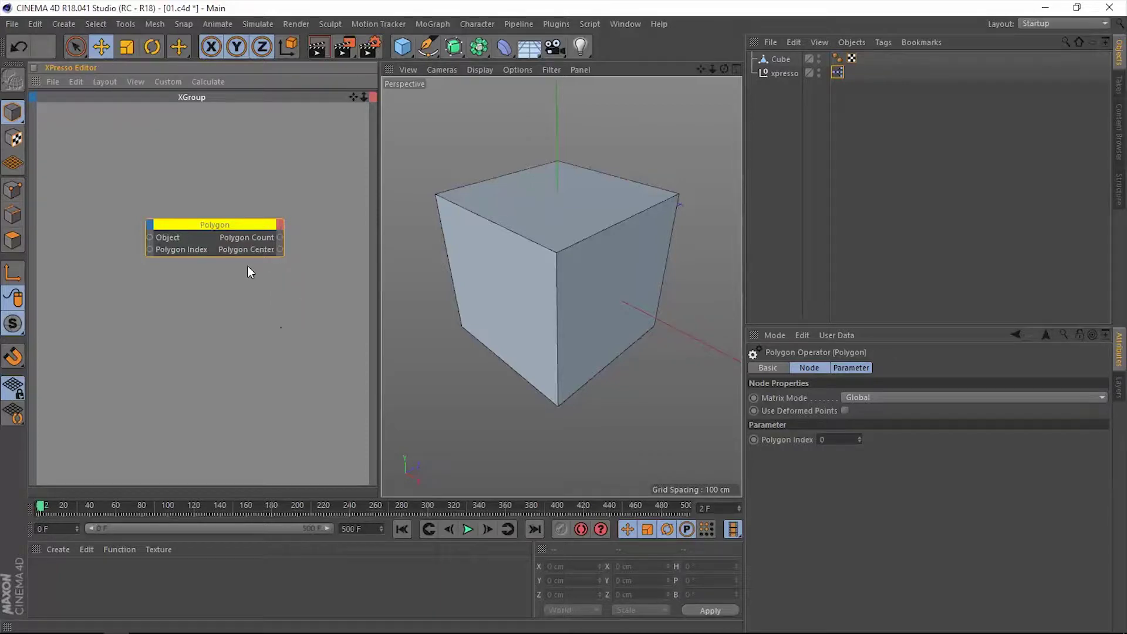
drag(234, 256, 235, 297)
drag(238, 225, 240, 216)
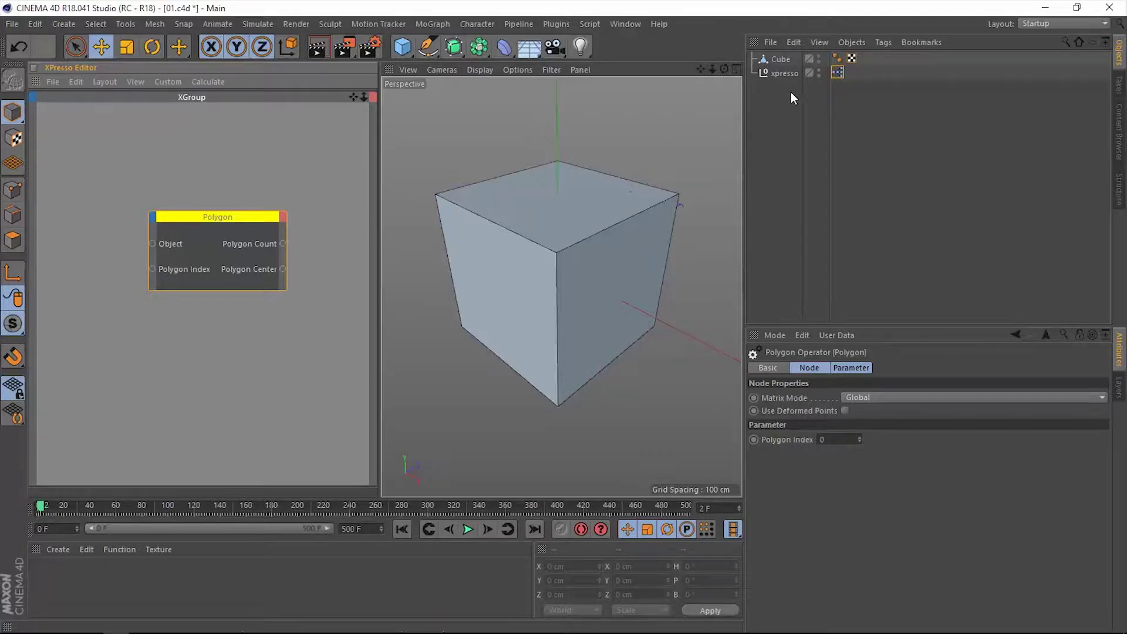
Bring the Cube into the graph as a node and connect its Object output to the Polygon node's Object input.
drag(782, 59, 85, 238)
click(93, 227)
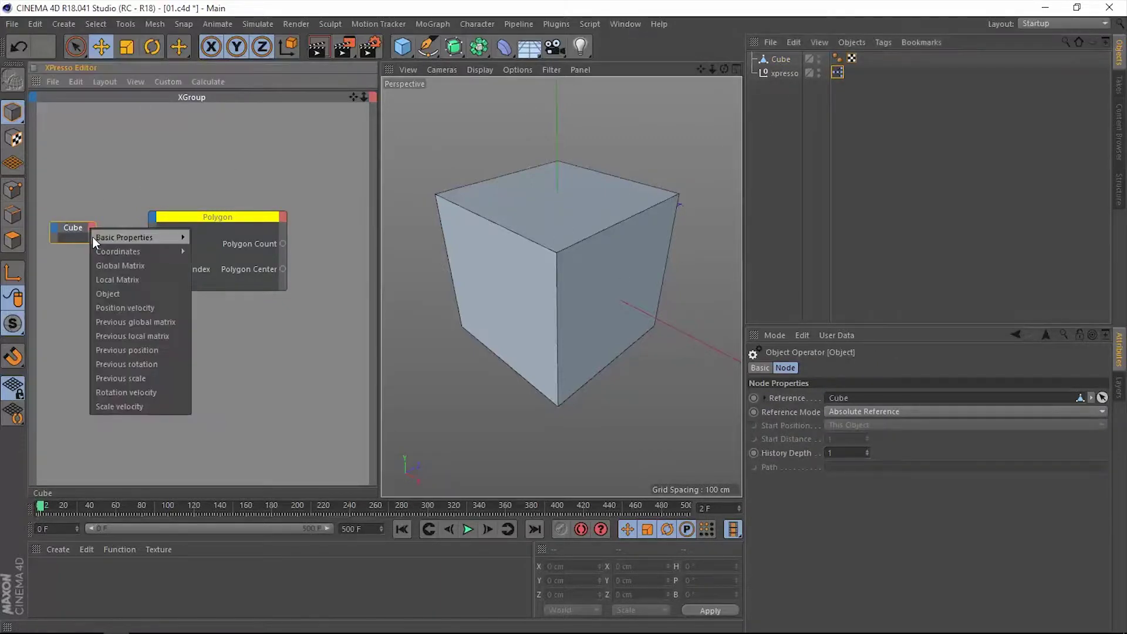
click(111, 291)
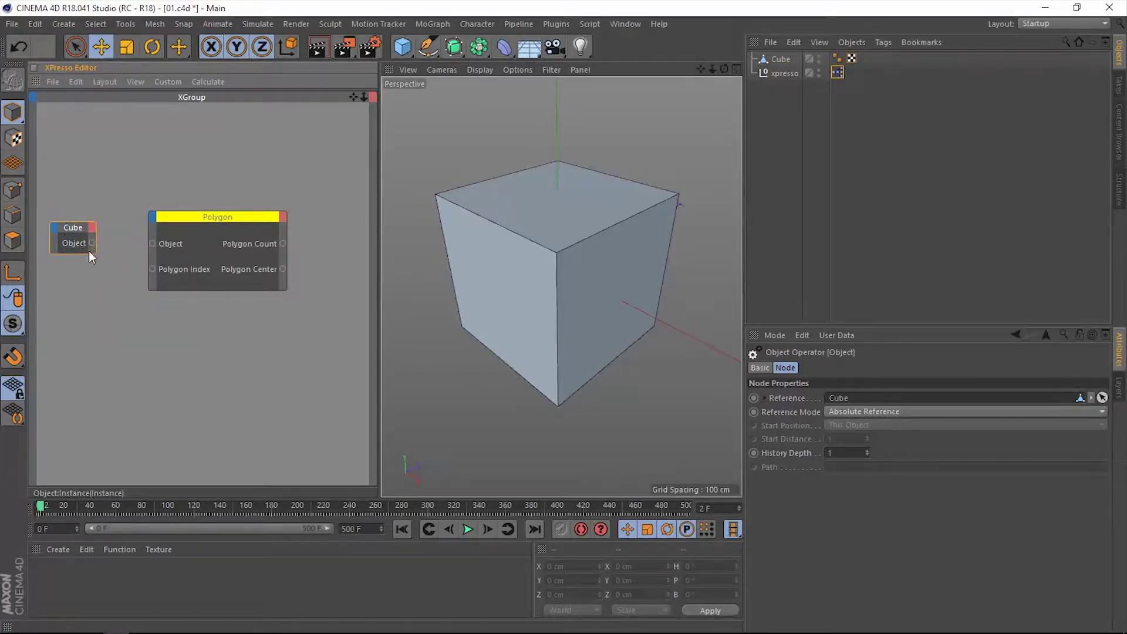
drag(153, 242, 151, 244)
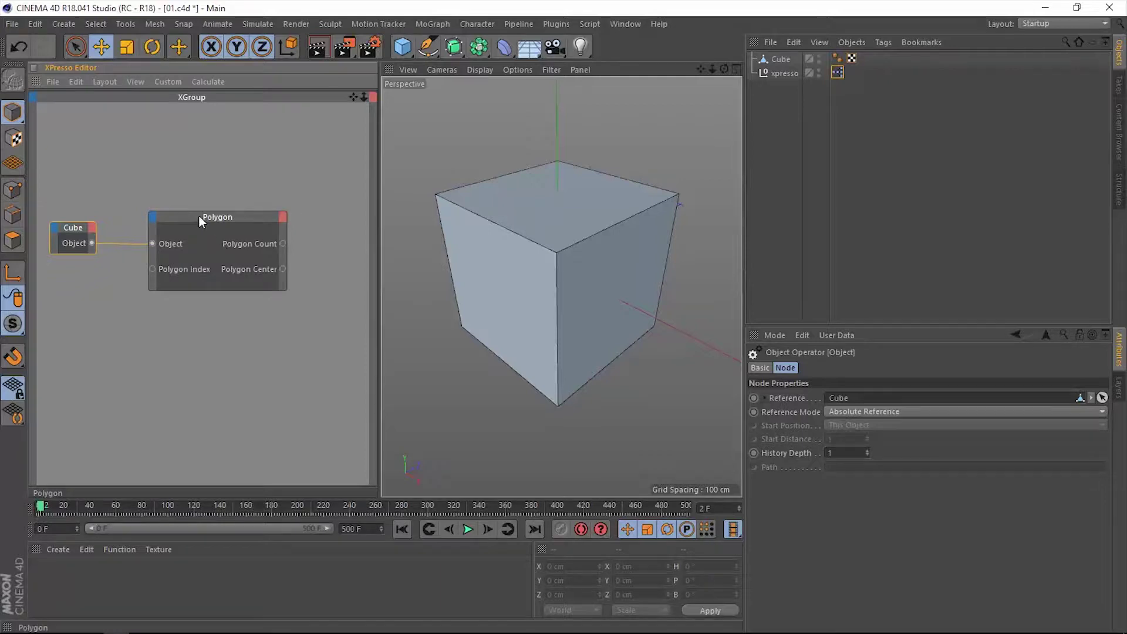
drag(199, 215, 197, 202)
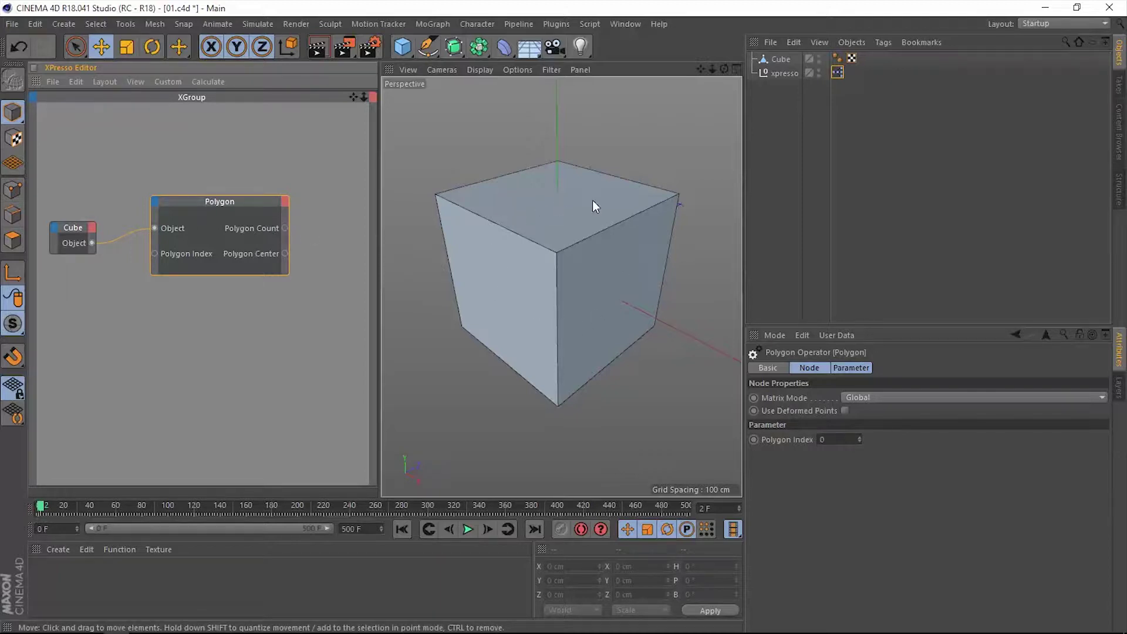
Add a Result node beside the Polygon node and connect the Polygon Count output to it.
right_click(201, 322)
mouse_move(226, 331)
mouse_move(334, 333)
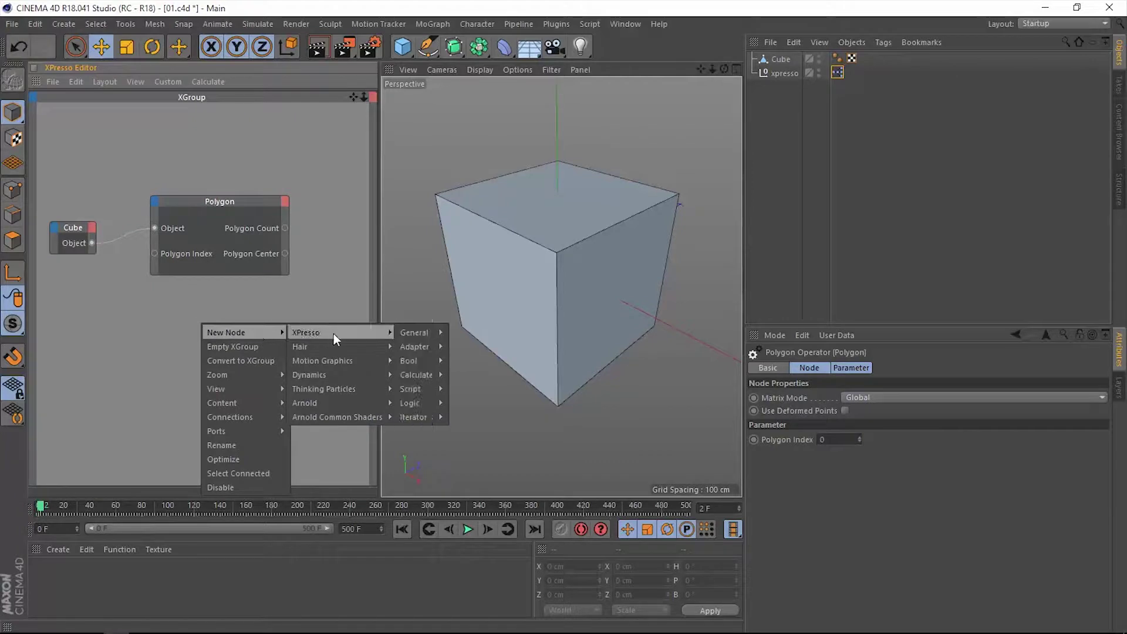
mouse_move(420, 332)
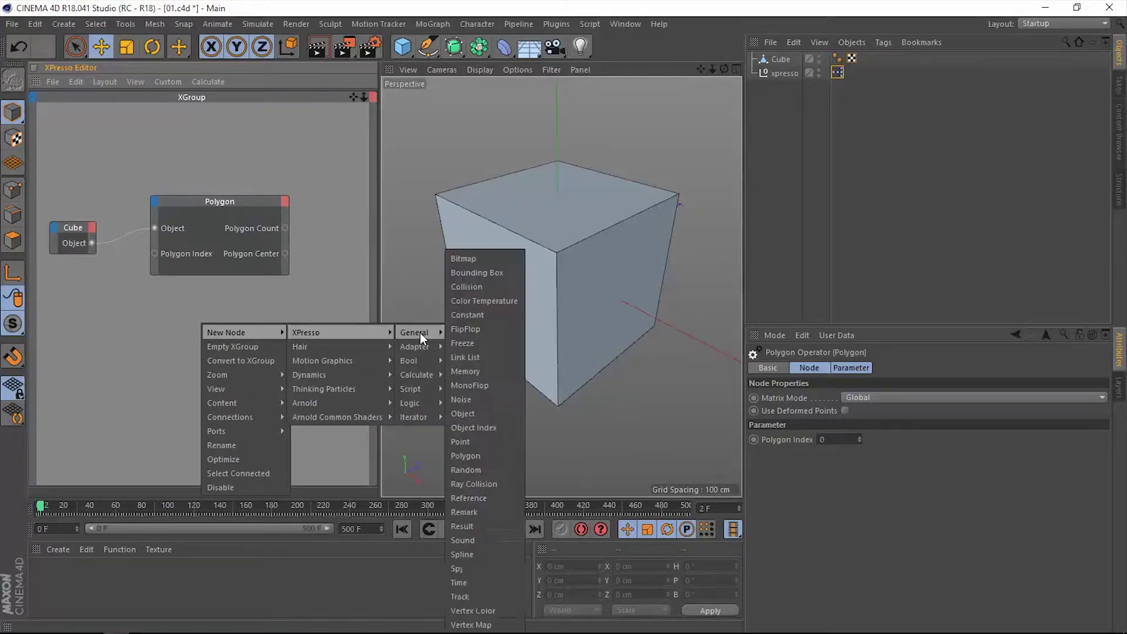
click(464, 525)
drag(199, 316, 324, 211)
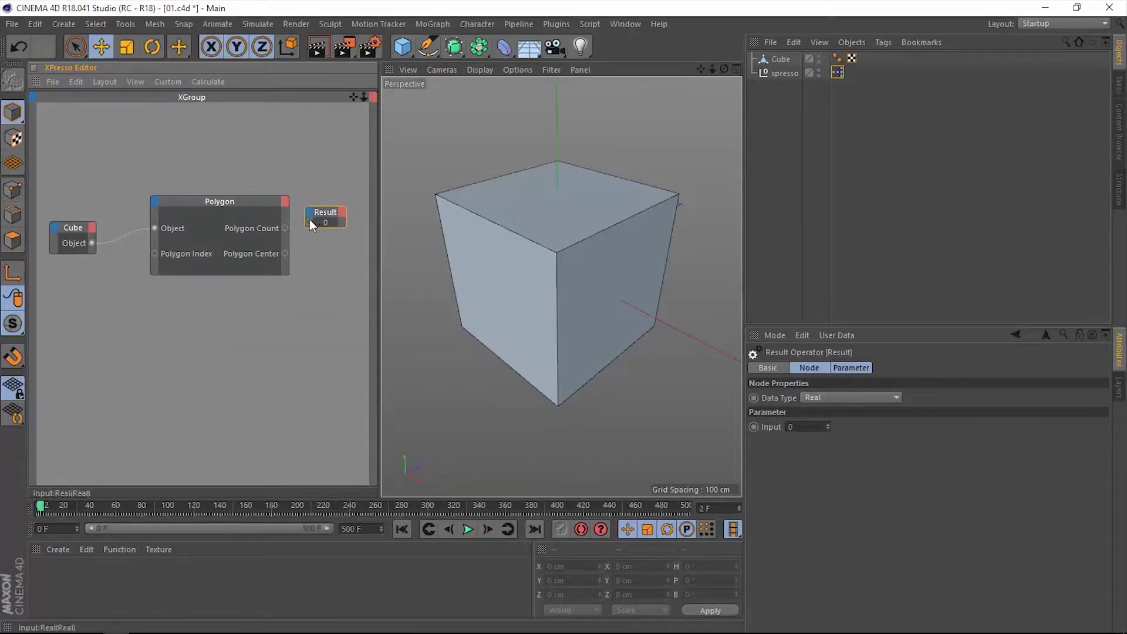
drag(304, 223, 310, 222)
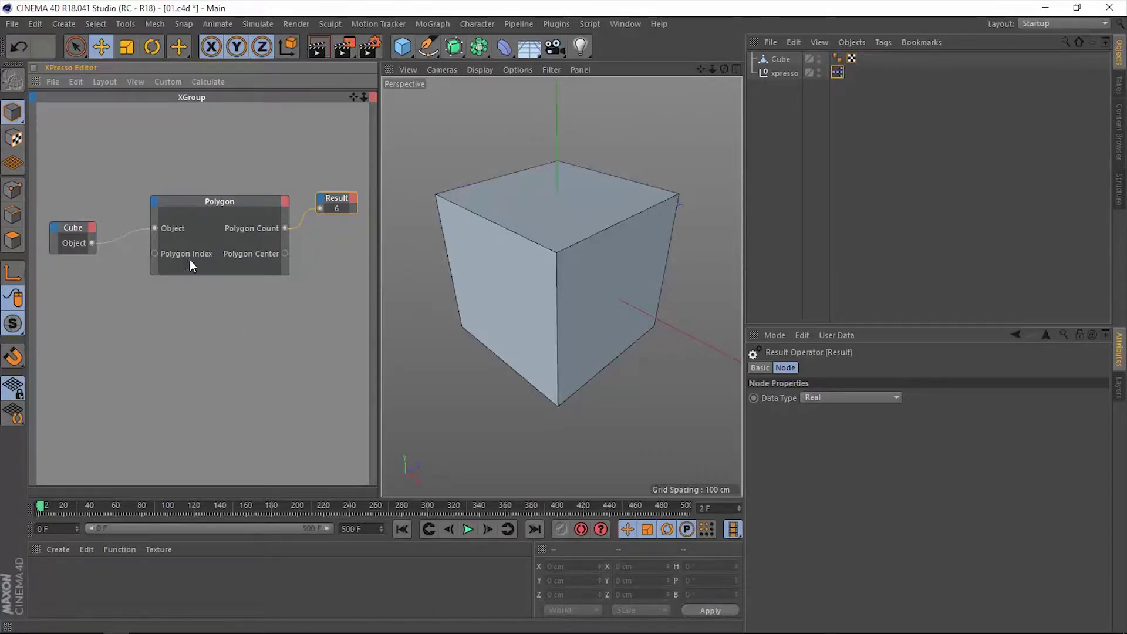
Add a second Result node to the graph and set its data type to Vector.
right_click(222, 310)
mouse_move(242, 320)
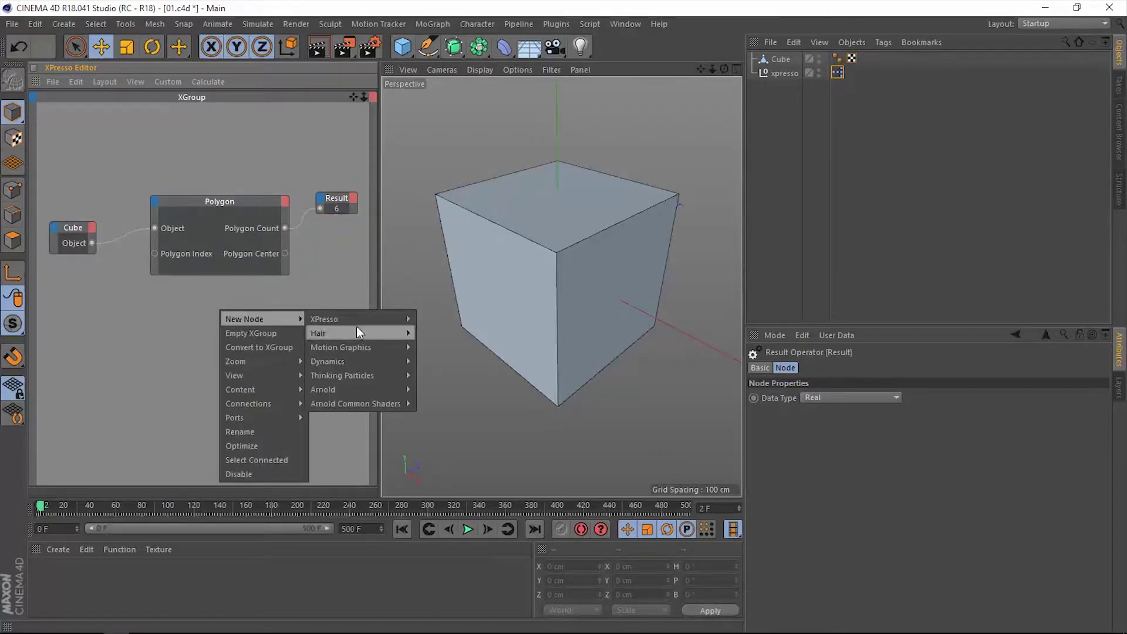
mouse_move(368, 320)
mouse_move(449, 320)
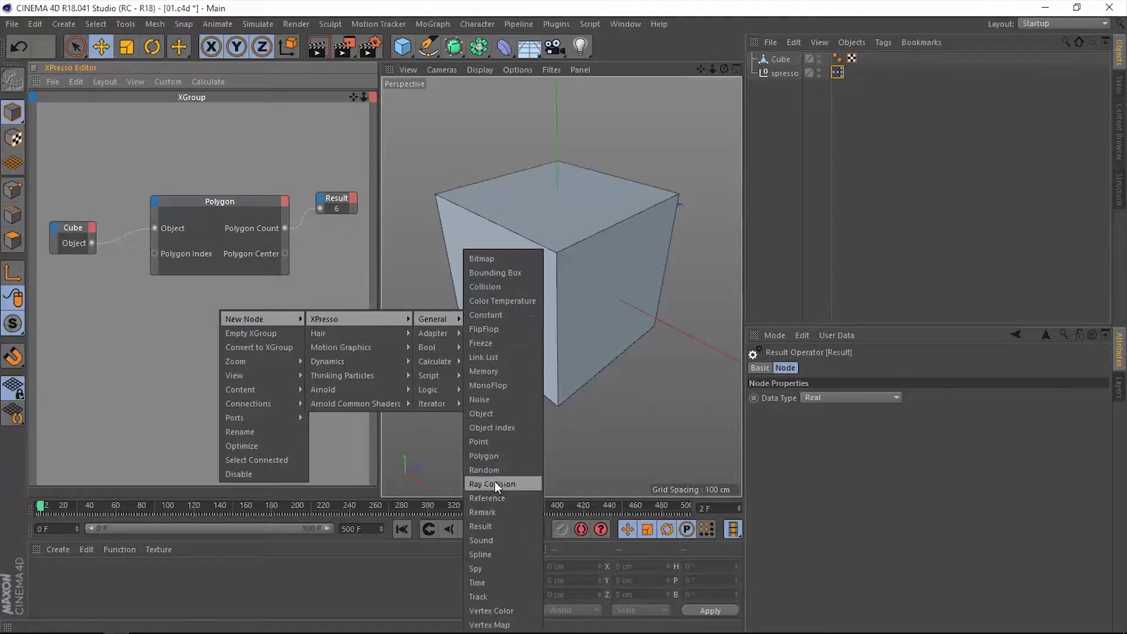
click(496, 526)
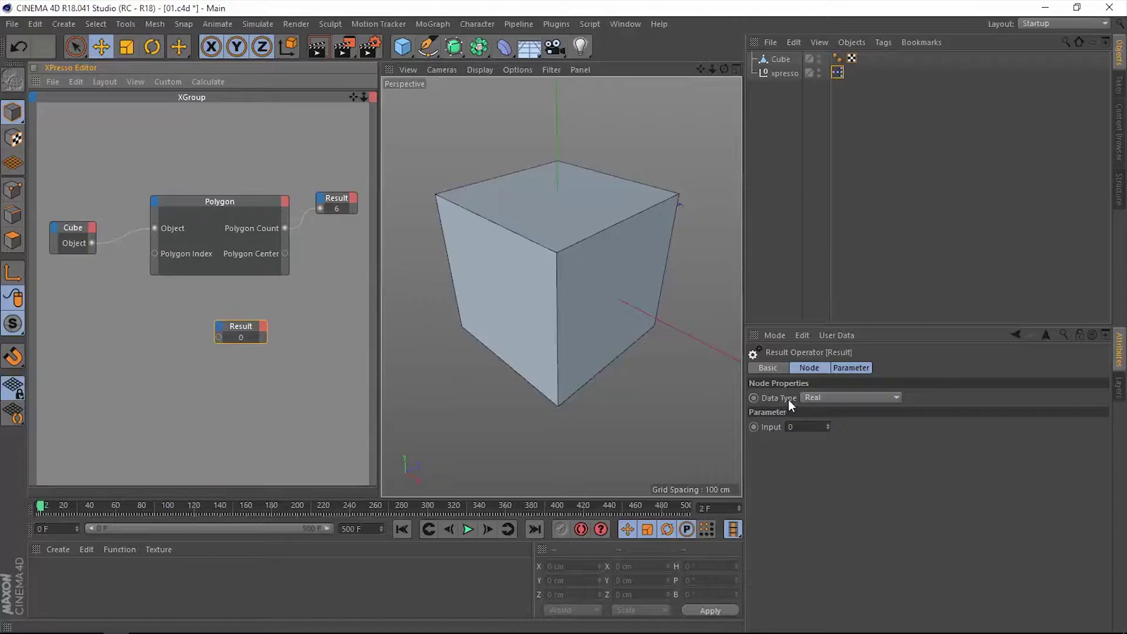
click(820, 397)
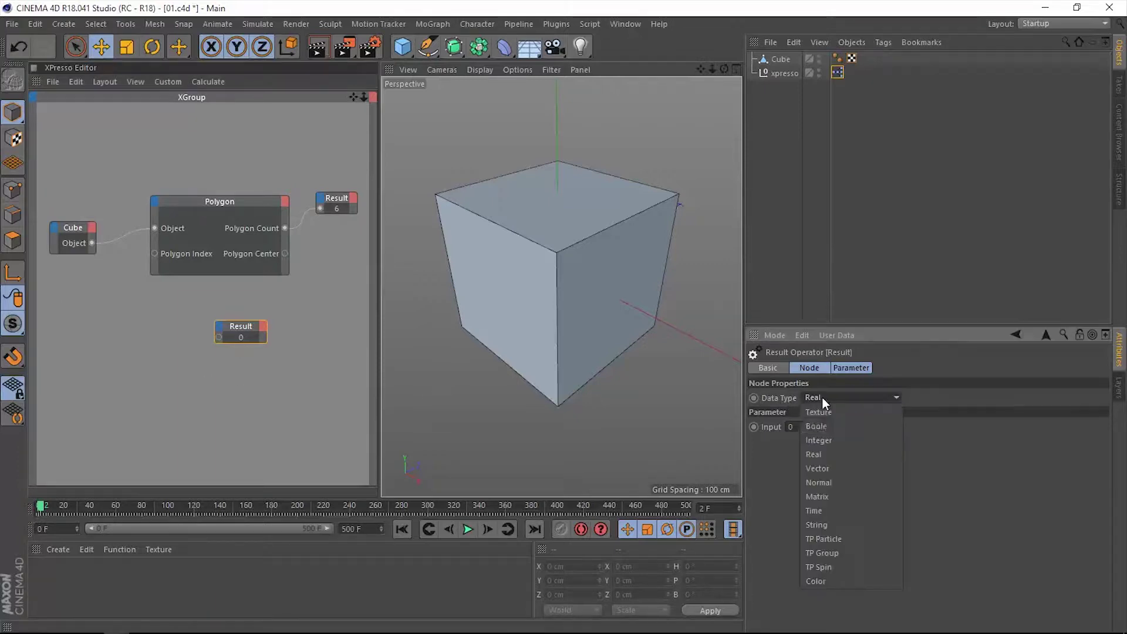
click(836, 468)
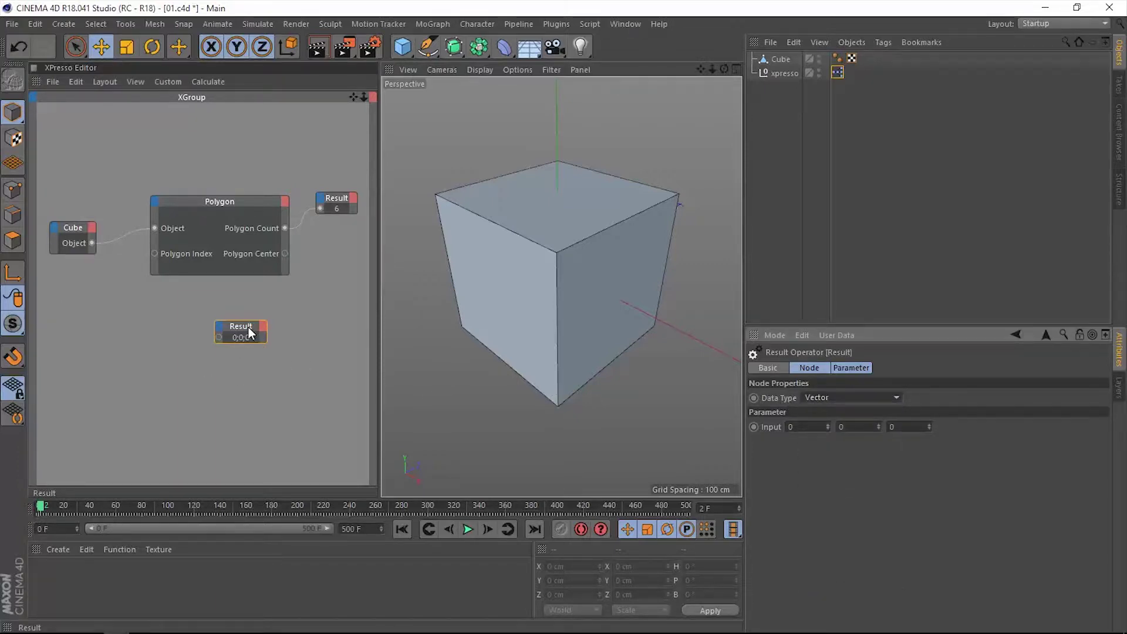
Place the Vector Result node below the first Result, connect Polygon Center to it, and fit its size to the value.
drag(248, 328, 311, 325)
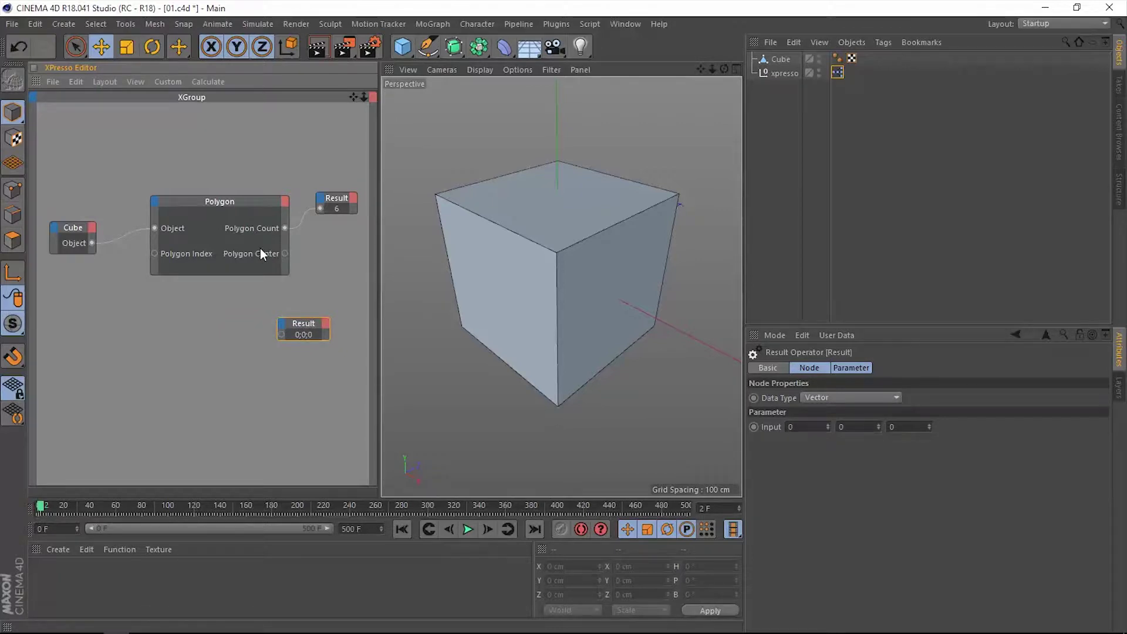
drag(310, 328, 323, 305)
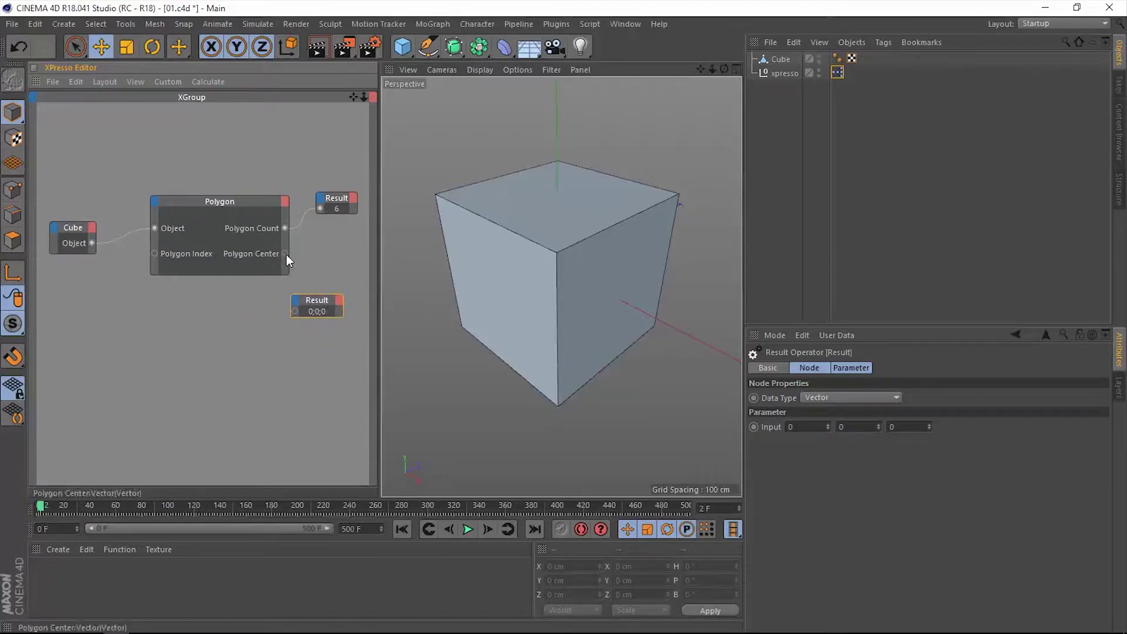
drag(291, 308, 335, 285)
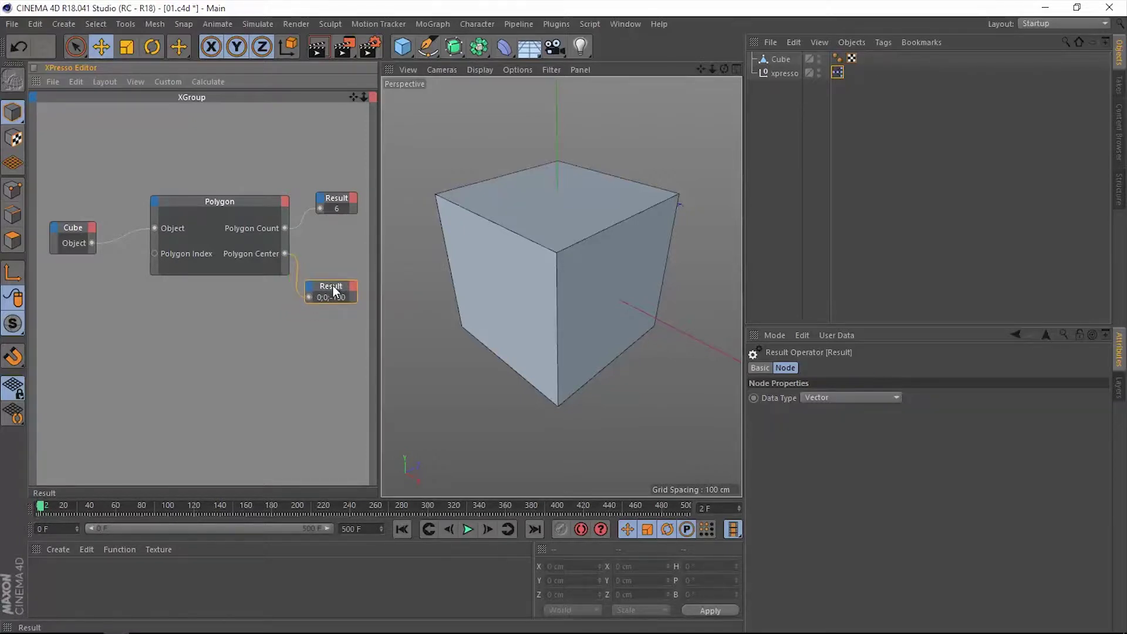
ctrl+click(331, 285)
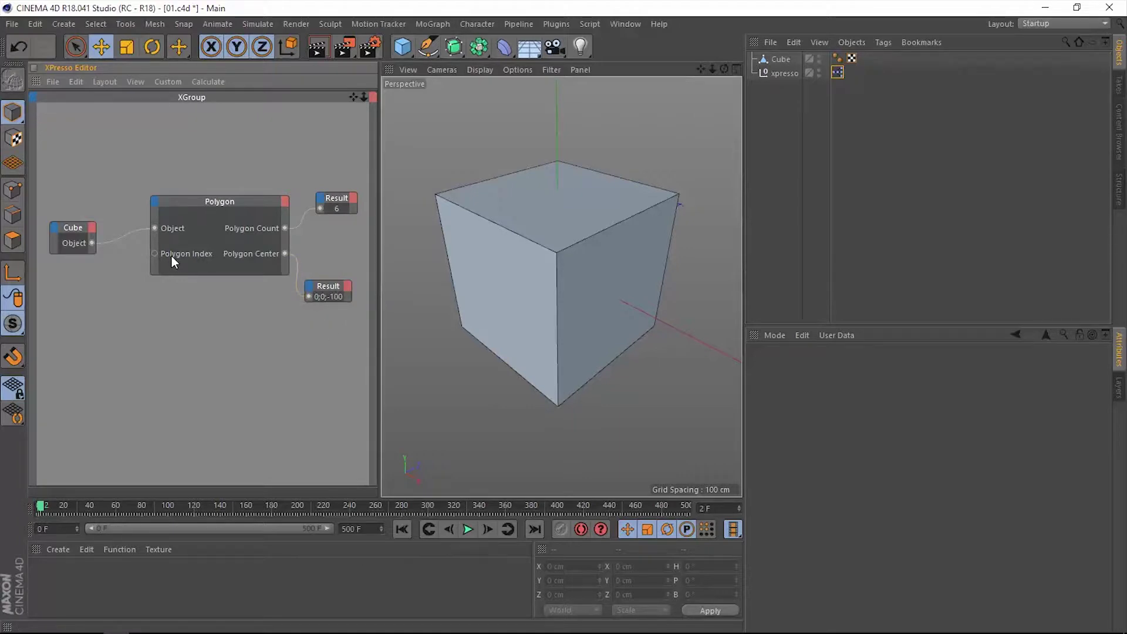
Raise the Polygon node's Polygon Index step by step to 8, checking the center coordinates in the Vector Result node.
click(209, 203)
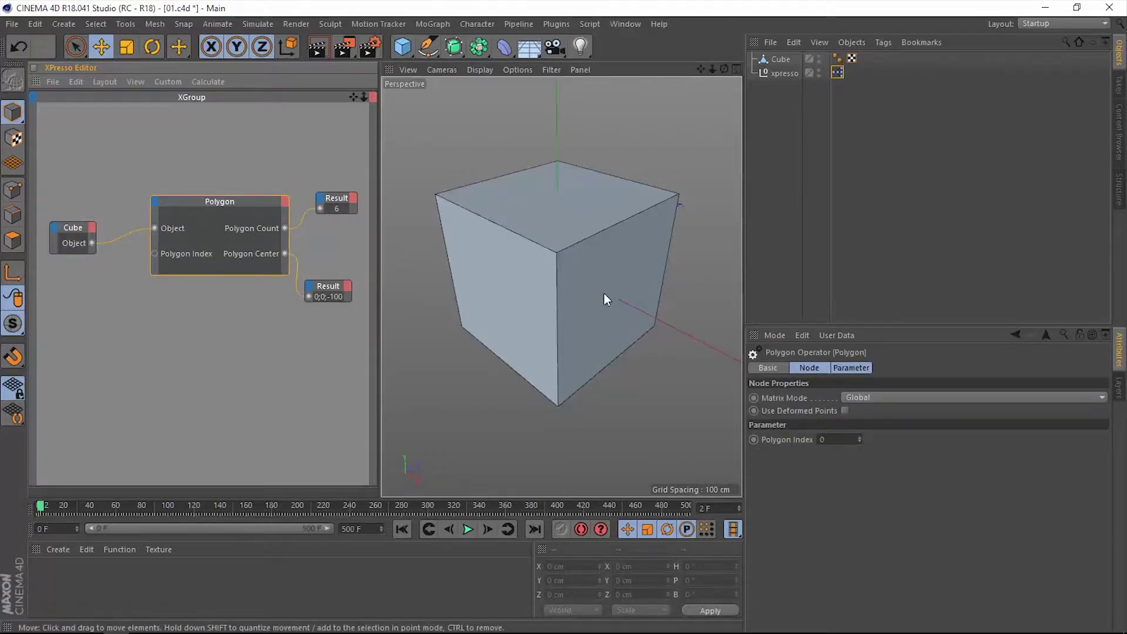
click(859, 436)
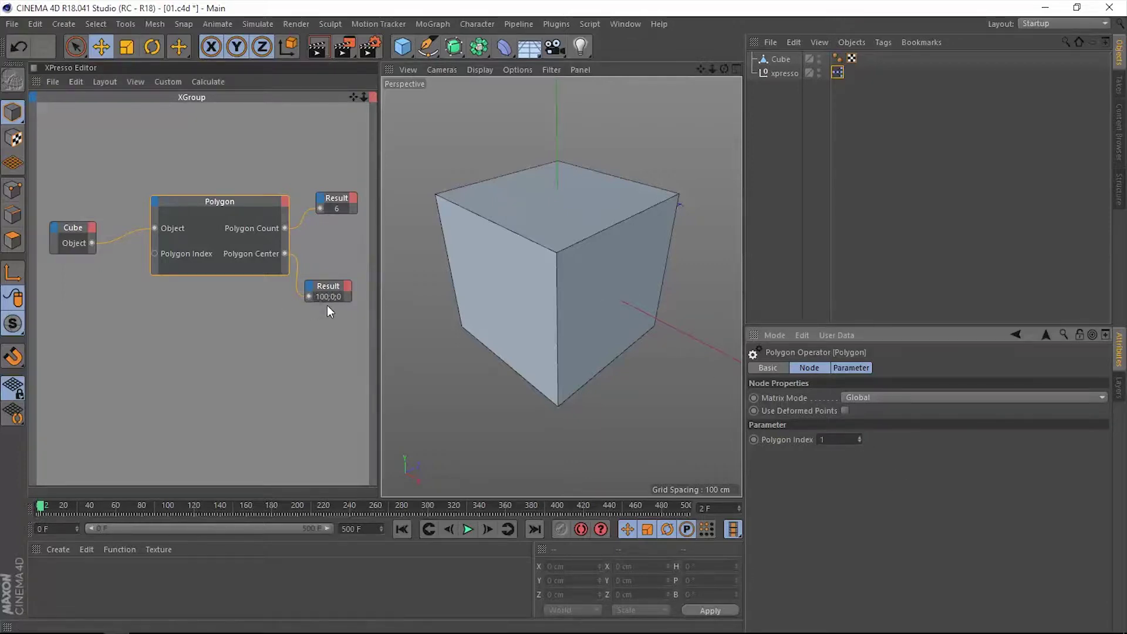
click(859, 438)
click(859, 437)
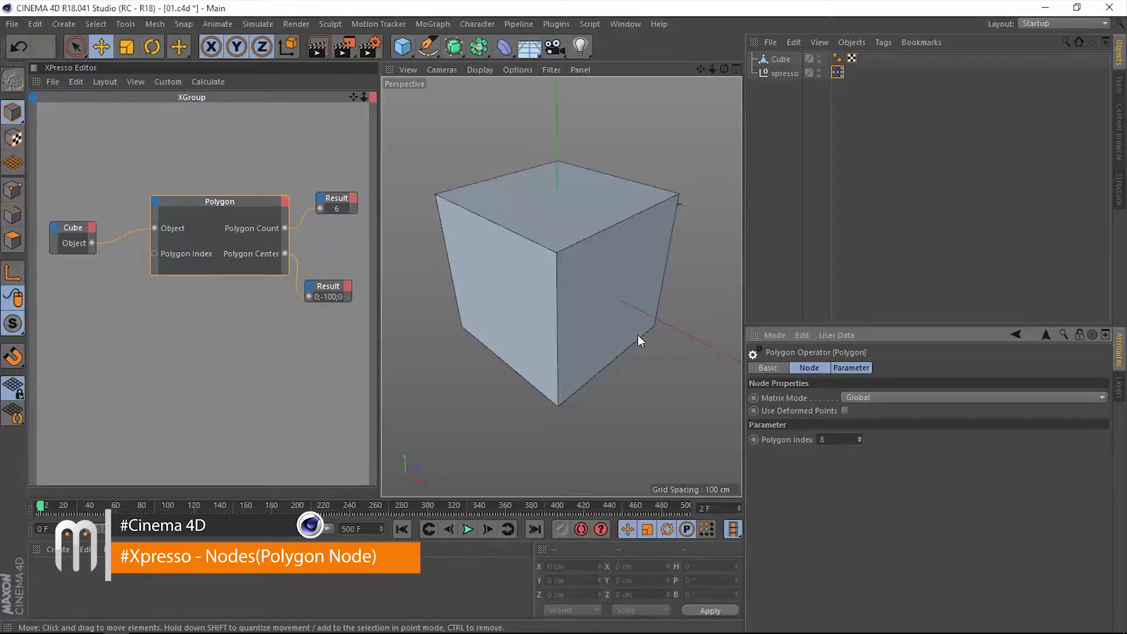
Delete the Vector Result node connected to Polygon Center.
click(329, 289)
key(Delete)
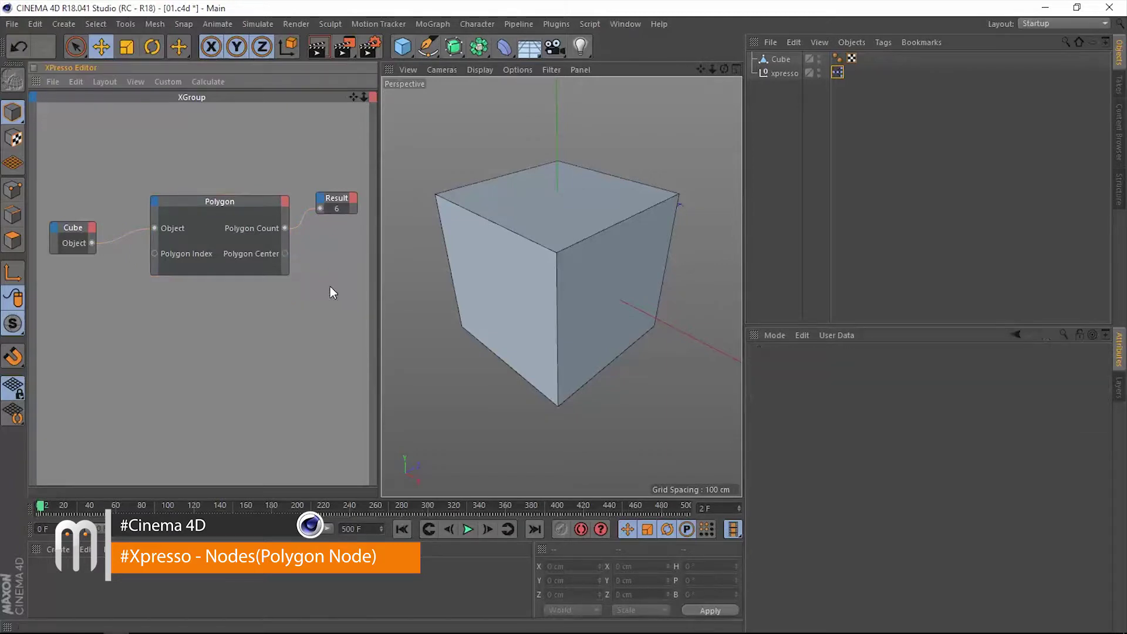
Create a second cube primitive and set its X, Y and Z sizes to 10 cm each.
click(402, 46)
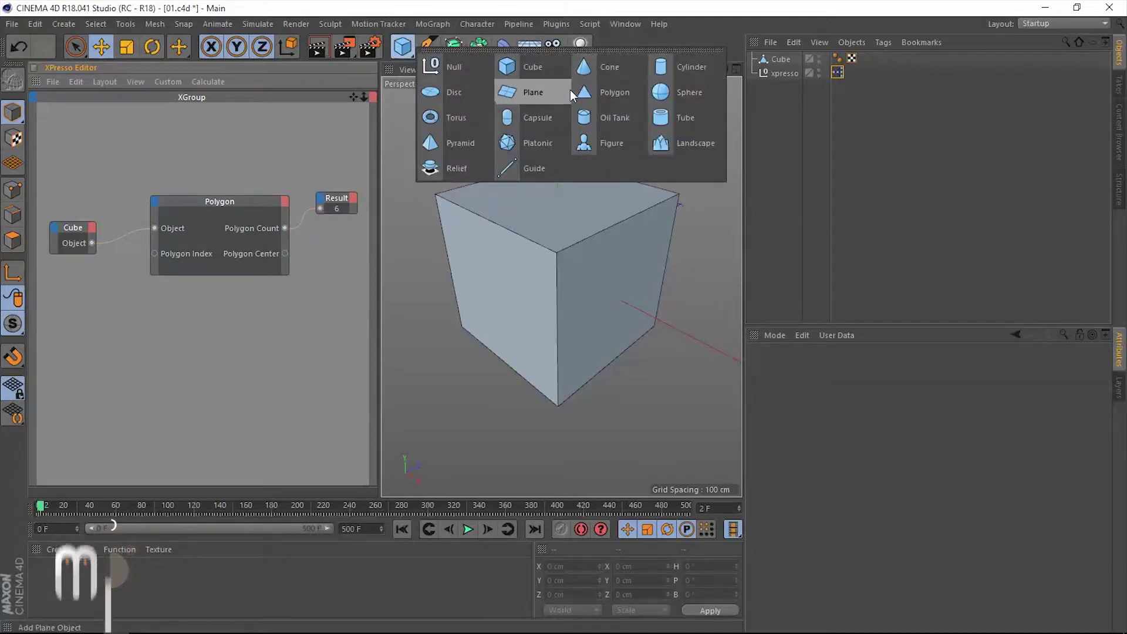
click(517, 70)
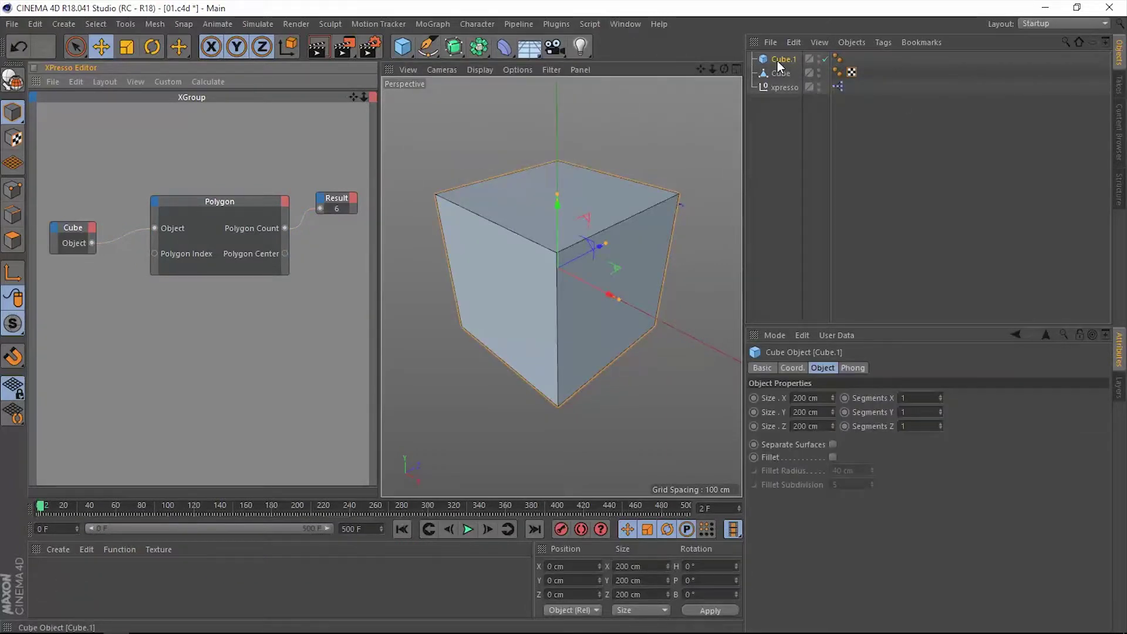
click(805, 398)
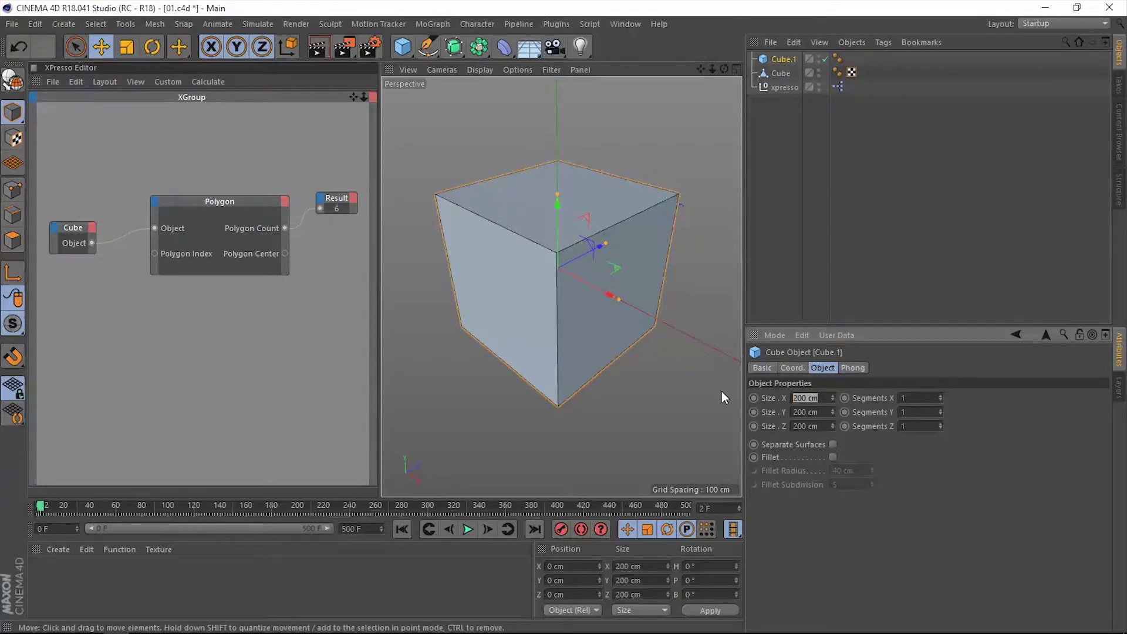
text(10)
key(Tab)
text(10)
key(Tab)
text(10)
key(Tab)
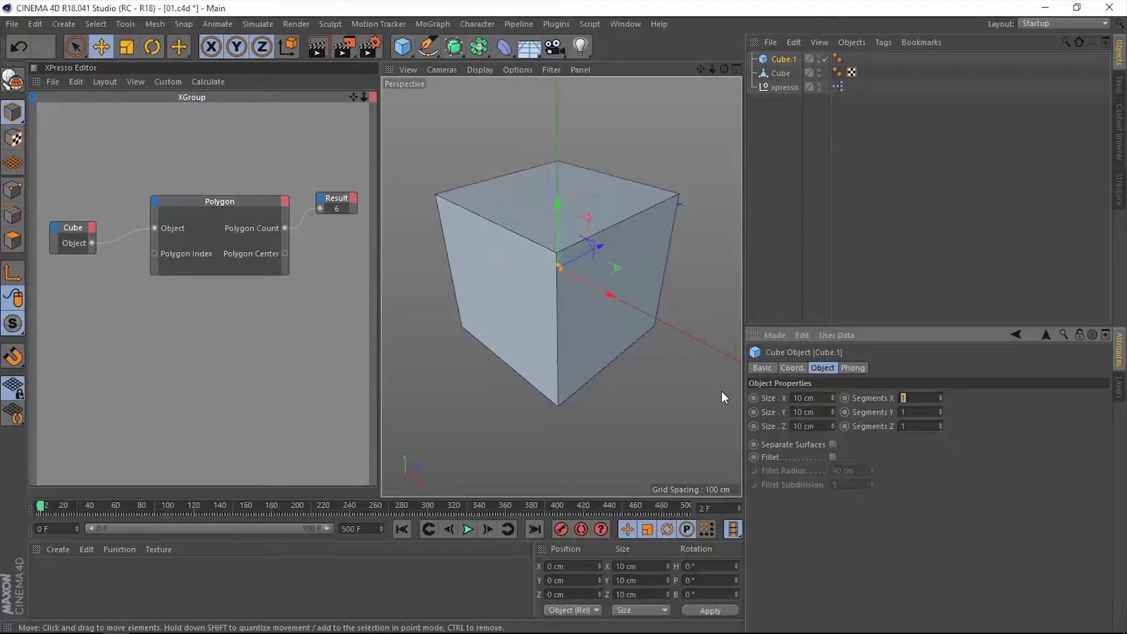
Bring the small cube into the graph below the first Result node and give its node a Position input port.
click(784, 100)
drag(777, 61, 322, 317)
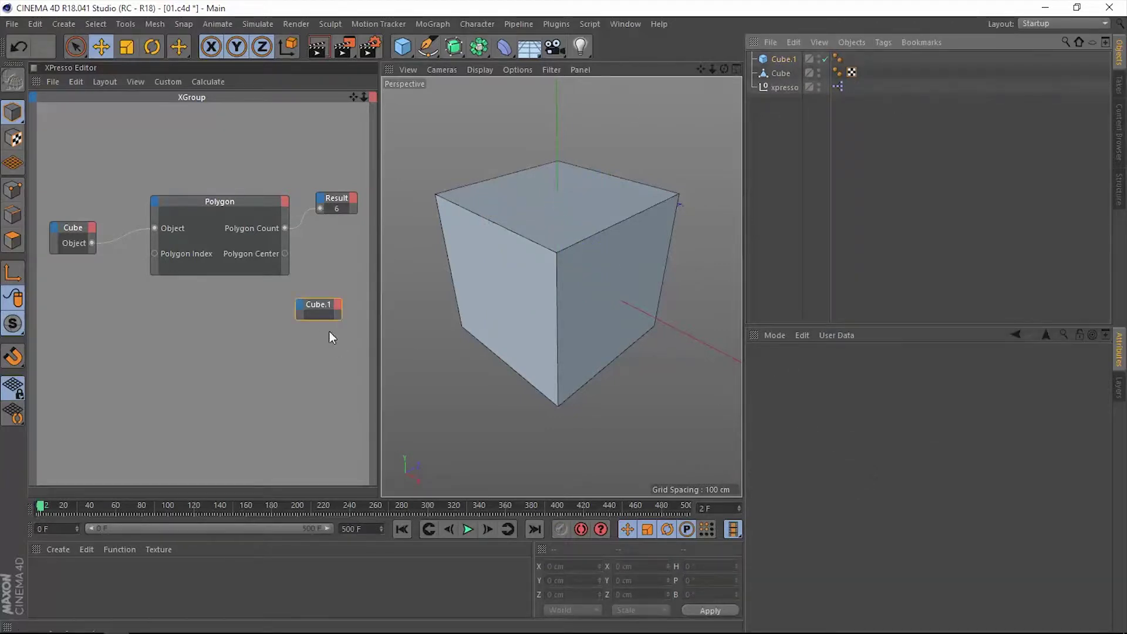
right_click(312, 302)
mouse_move(345, 324)
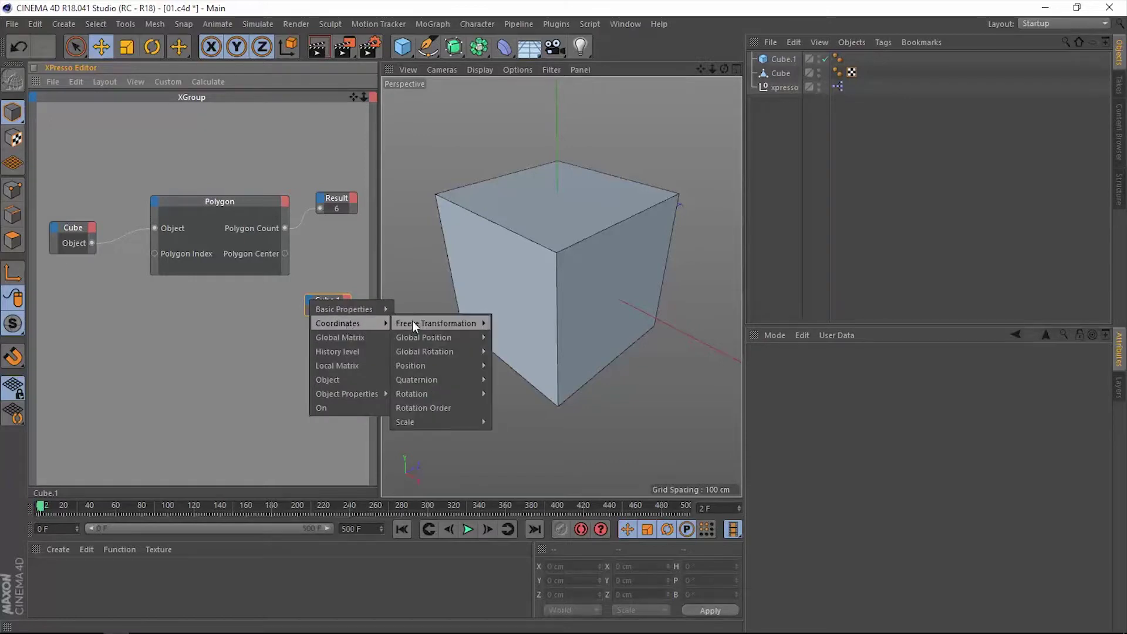
mouse_move(440, 364)
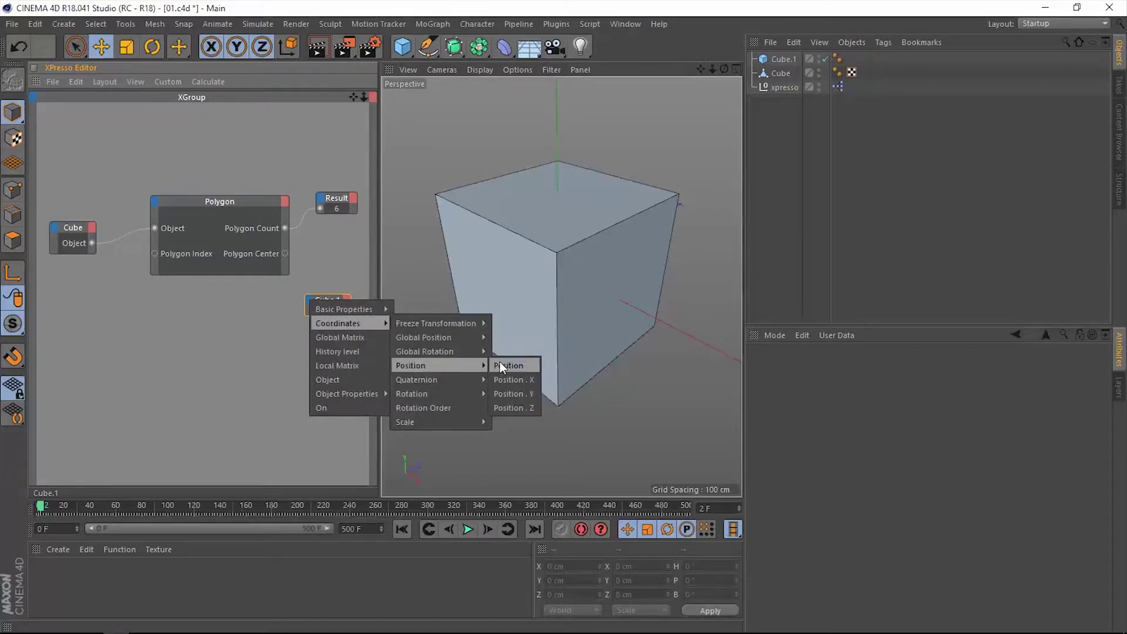
click(516, 363)
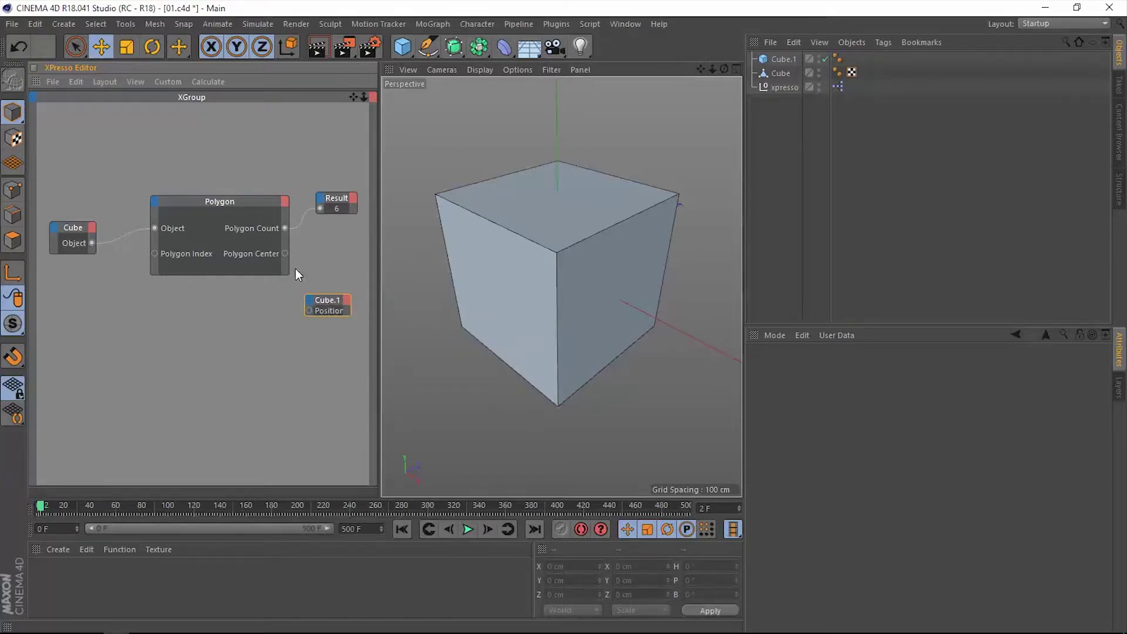
Connect the Polygon node's Polygon Center output to Cube.1's Position input and set the Polygon Index back to 0.
drag(276, 283, 340, 301)
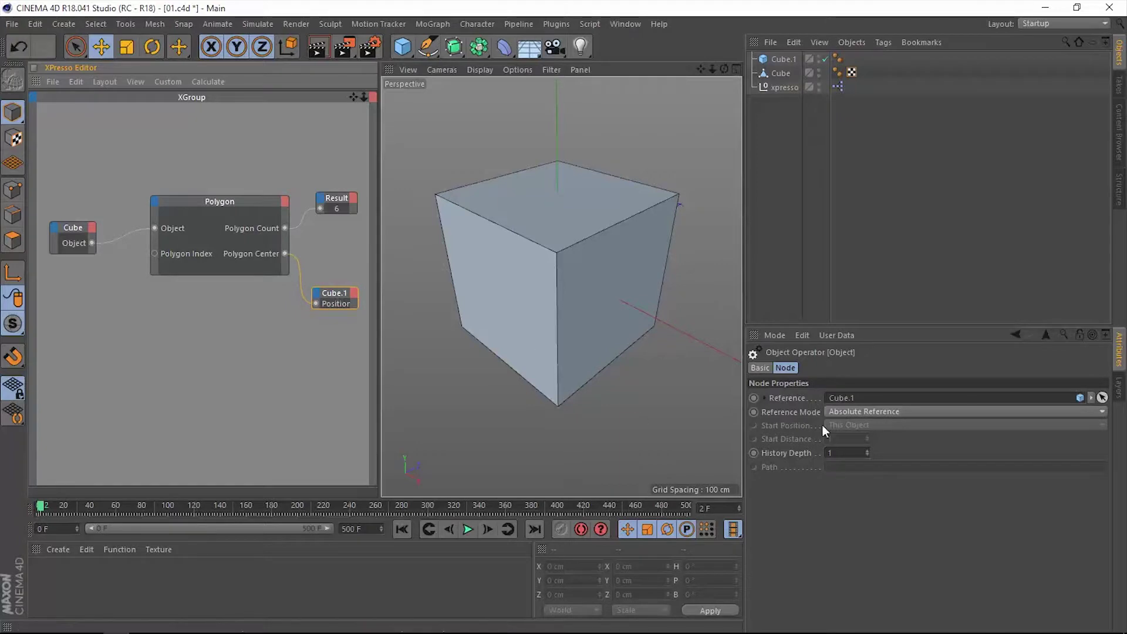
click(206, 201)
drag(859, 440, 694, 439)
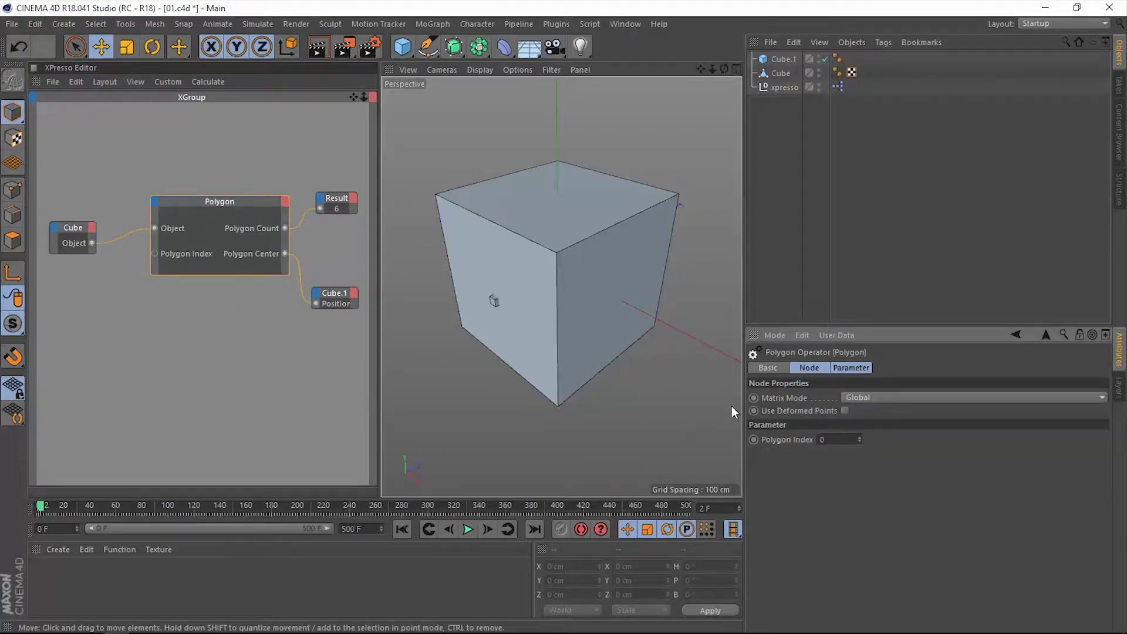
Raise the Polygon Index to 1 and 2, inspecting where the small cube sits on the large cube's faces.
mouse_move(491, 302)
alt+right_down()
mouse_move(544, 290)
mouse_move(486, 302)
alt+right_up()
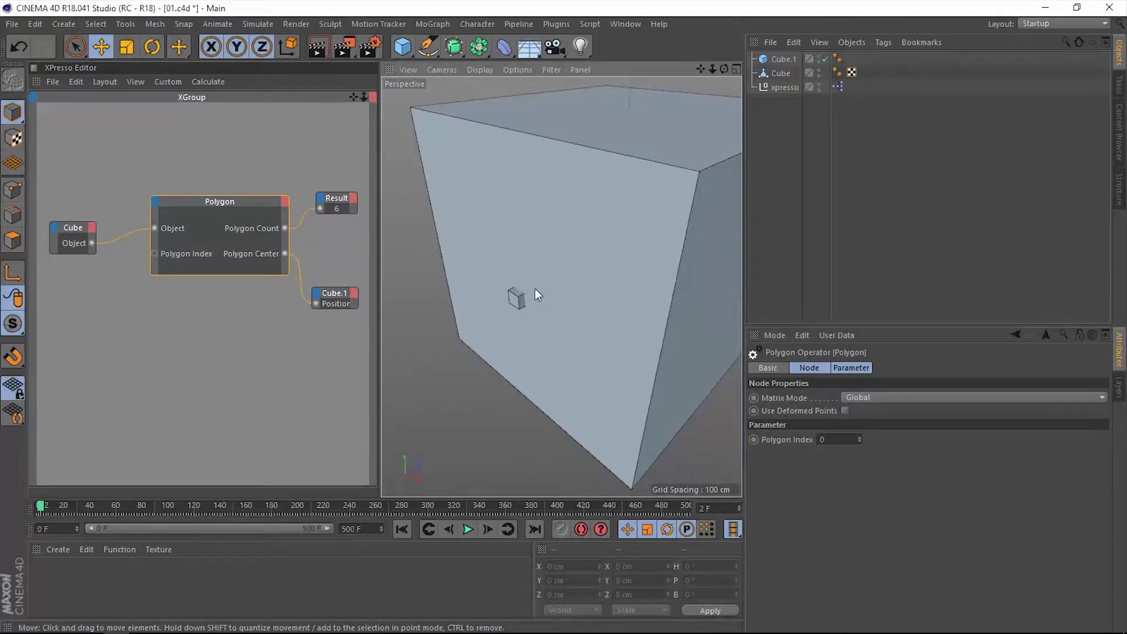
alt+right_drag(588, 314, 553, 304)
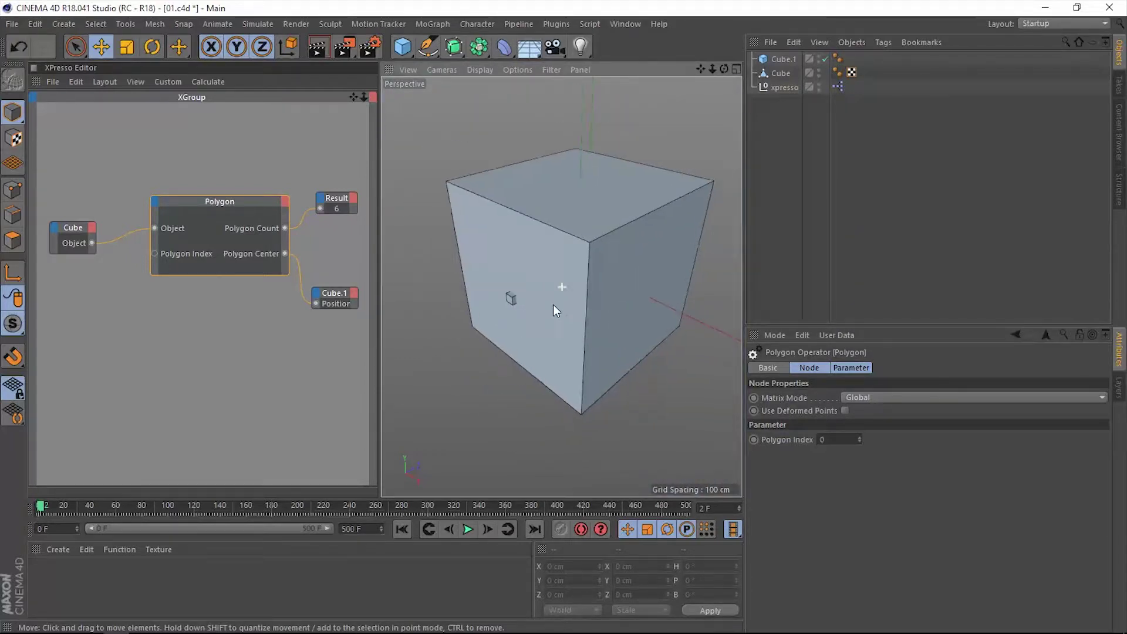
click(858, 438)
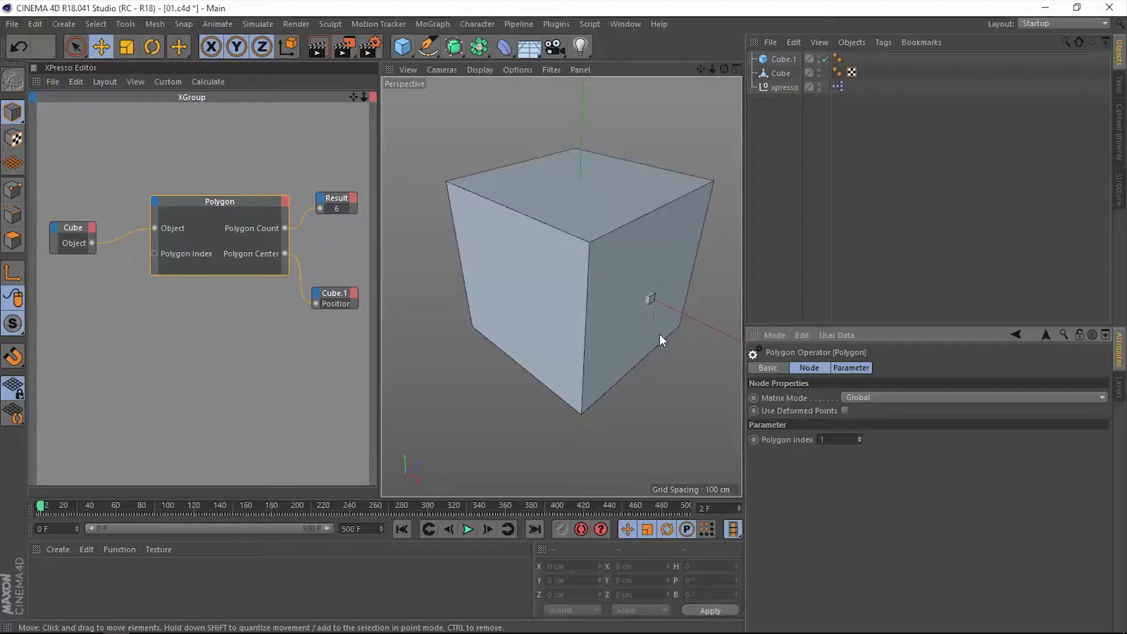
click(860, 437)
mouse_move(661, 301)
alt+mouse_down()
mouse_move(575, 294)
mouse_move(511, 323)
mouse_move(508, 299)
mouse_move(576, 292)
mouse_move(658, 306)
alt+mouse_up()
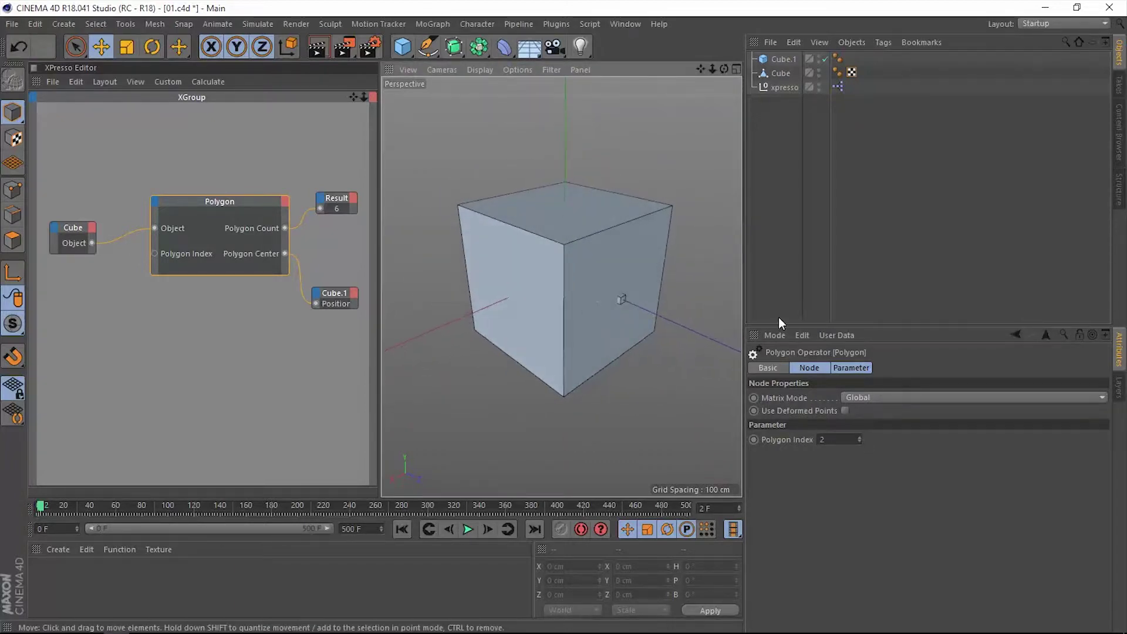
Turn on Use Color for Cube.1 and set its display color to H 193°, S 100%, V 43%.
click(782, 60)
click(759, 369)
click(869, 452)
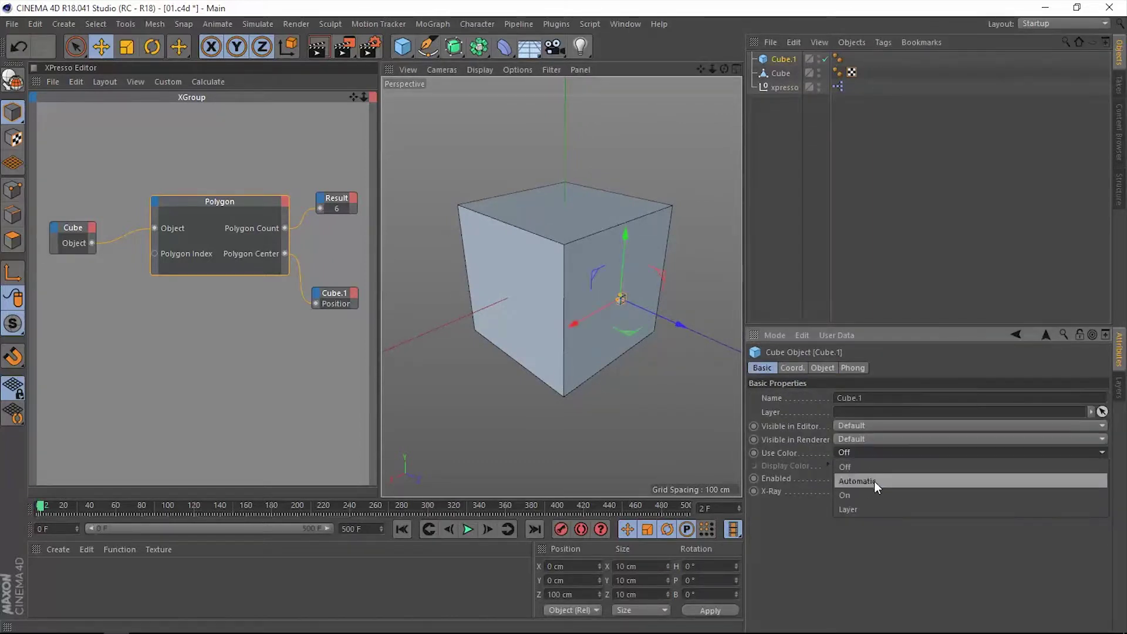
click(862, 492)
click(843, 466)
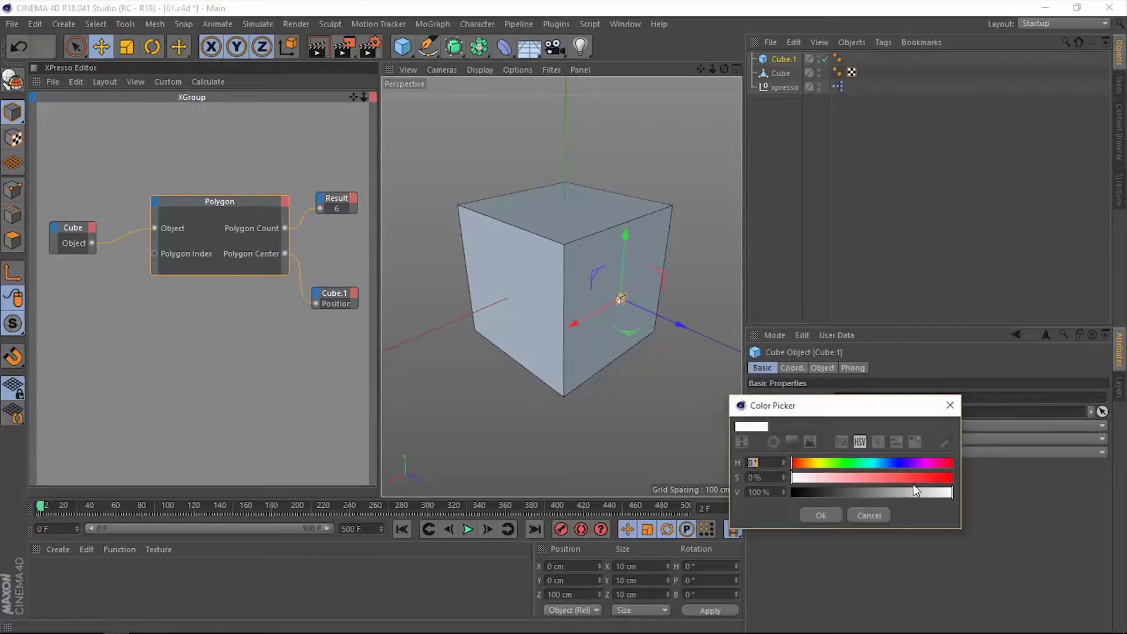
click(937, 478)
drag(885, 462, 878, 463)
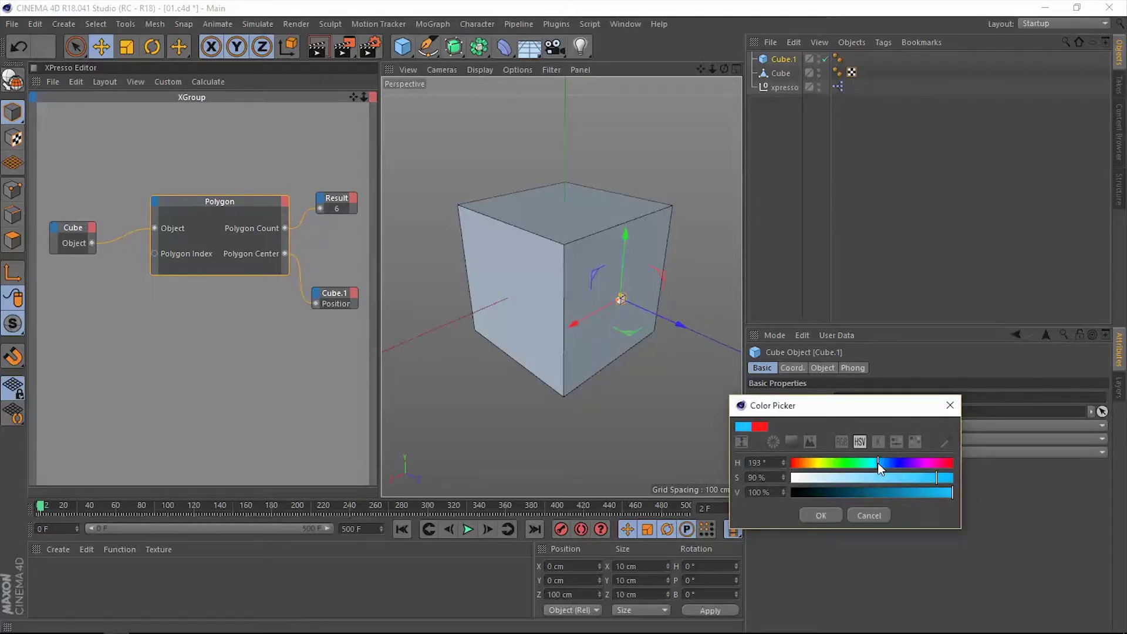
click(950, 477)
drag(909, 493, 862, 496)
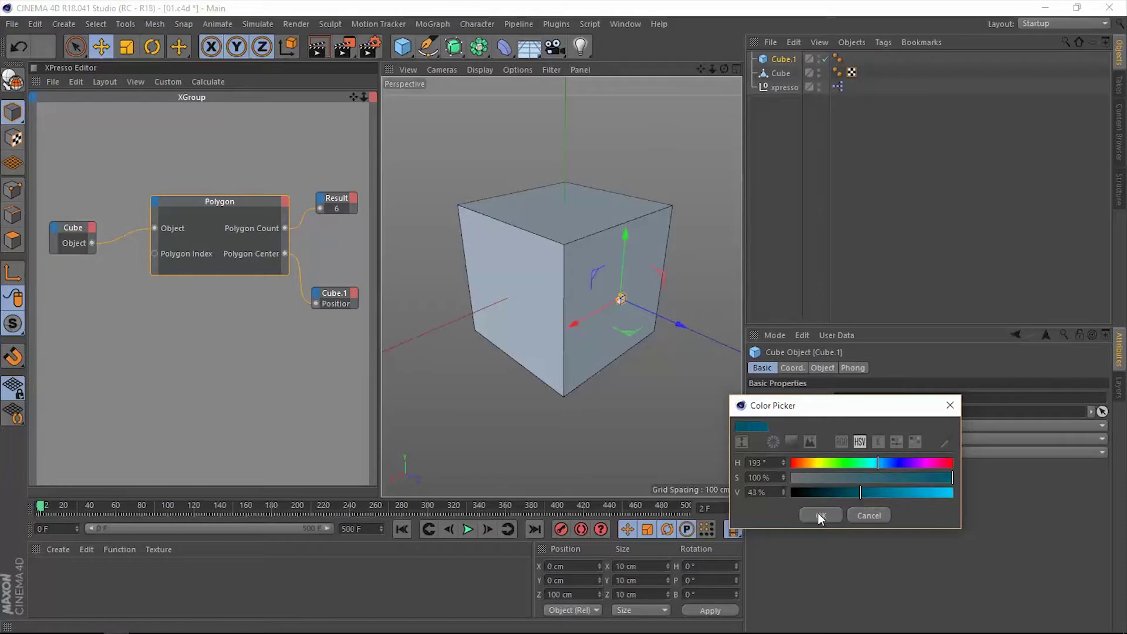
click(819, 515)
Return the Polygon node's Polygon Index to 0 and inspect the colored cube on the front face.
click(859, 442)
mouse_move(587, 291)
alt+mouse_down()
mouse_move(649, 300)
mouse_move(574, 307)
alt+mouse_up()
alt+drag(446, 258, 531, 244)
Add a Polygon Normal output port to the Polygon node and enlarge the node to fit its ports.
click(284, 200)
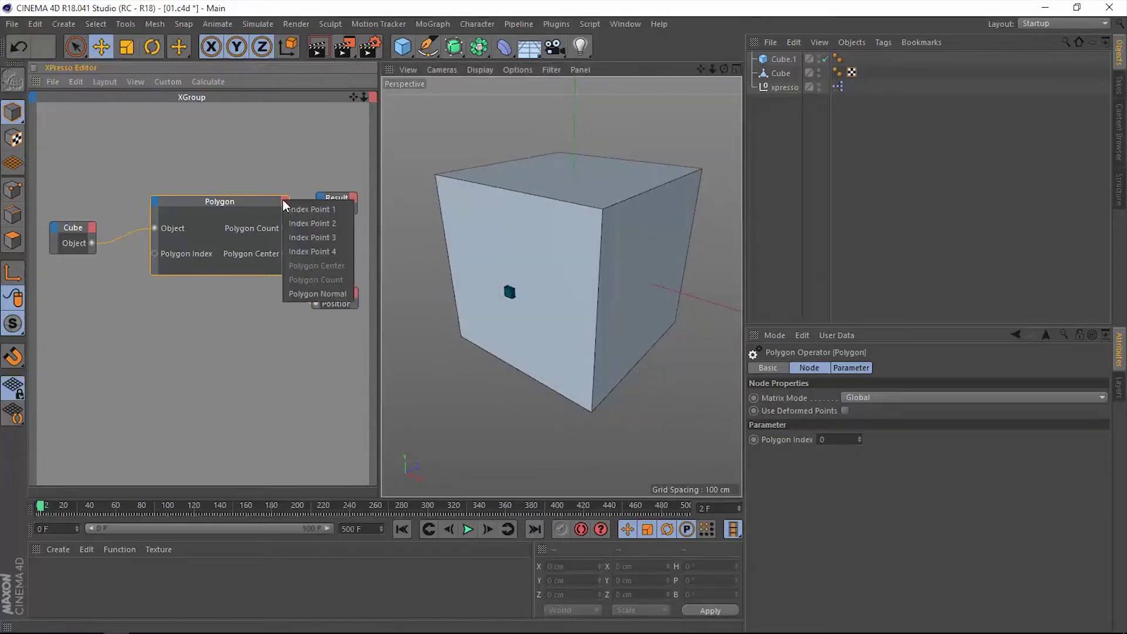
click(307, 294)
drag(253, 275, 253, 327)
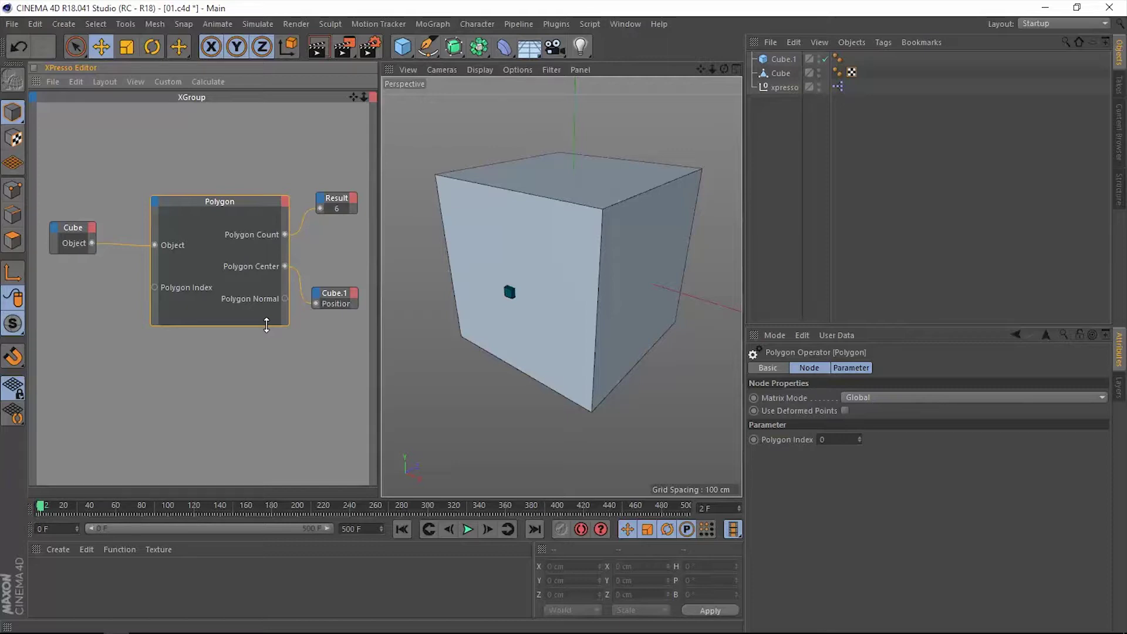
Select the large cube's front face in polygon mode.
click(13, 240)
click(566, 271)
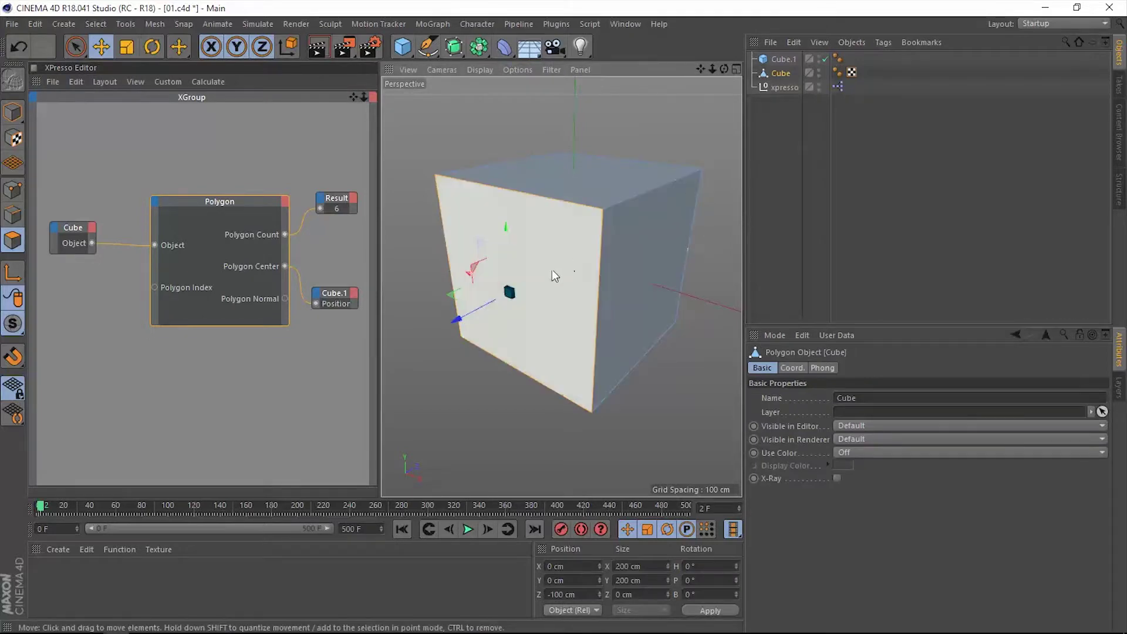
Add a Result node below Cube.1, set its Data Type to Vector and connect Polygon Normal to it.
right_click(252, 365)
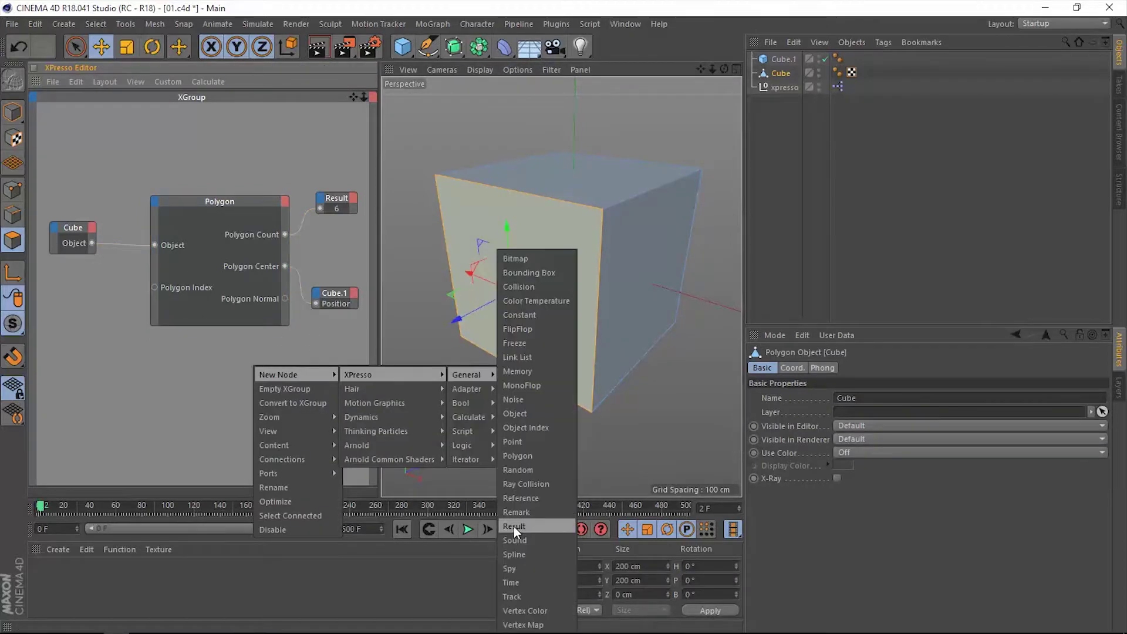
click(513, 526)
drag(253, 360, 319, 350)
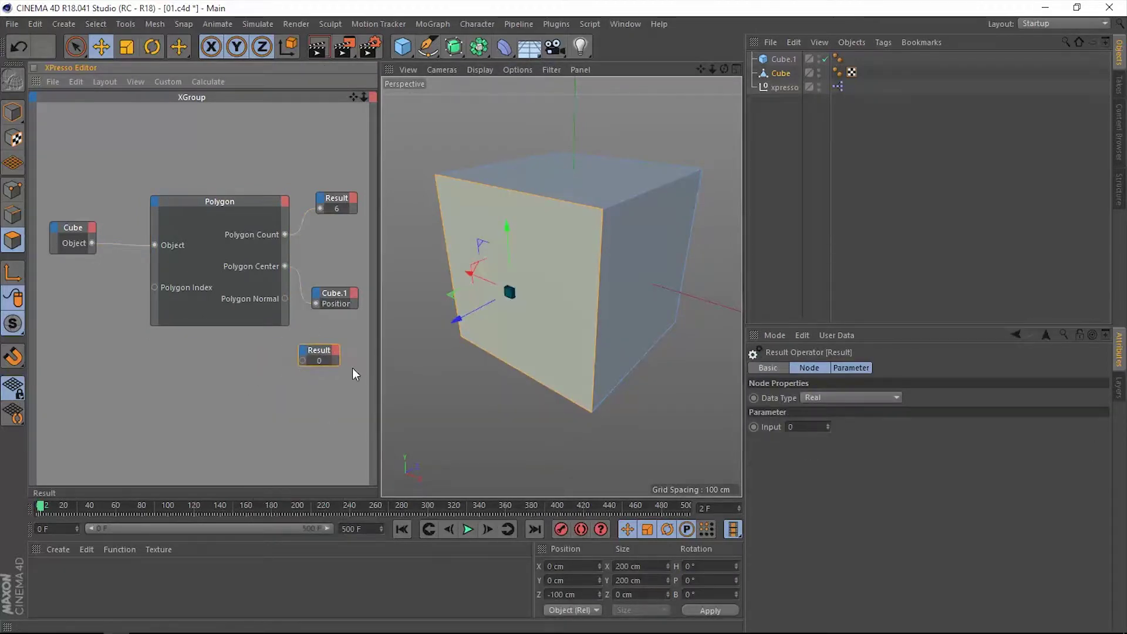
click(817, 397)
click(839, 464)
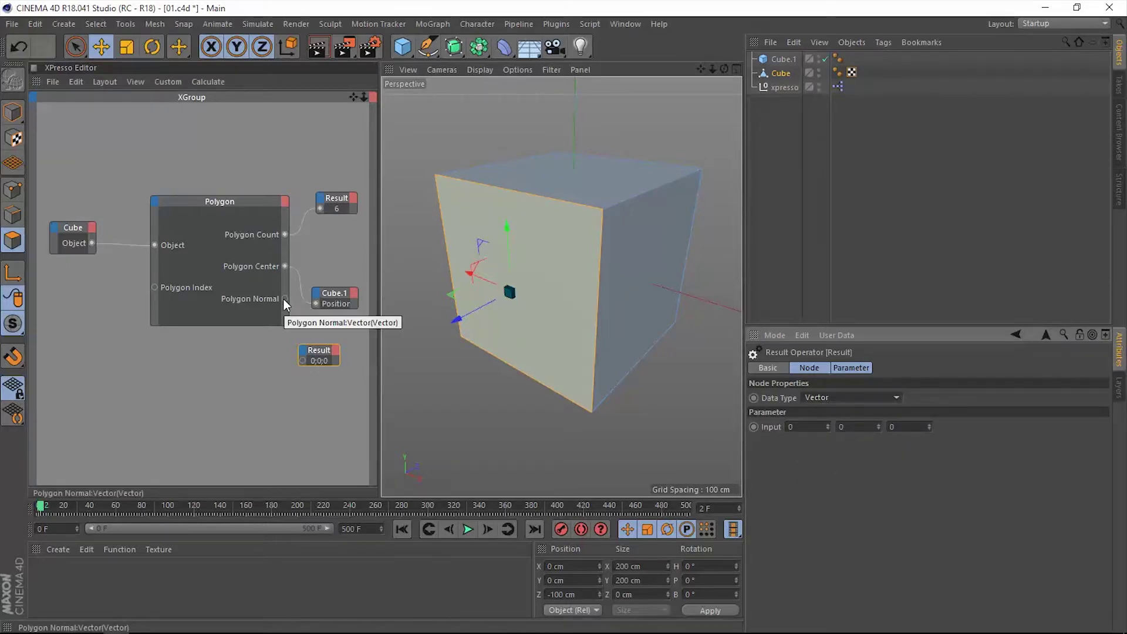
drag(284, 298, 336, 339)
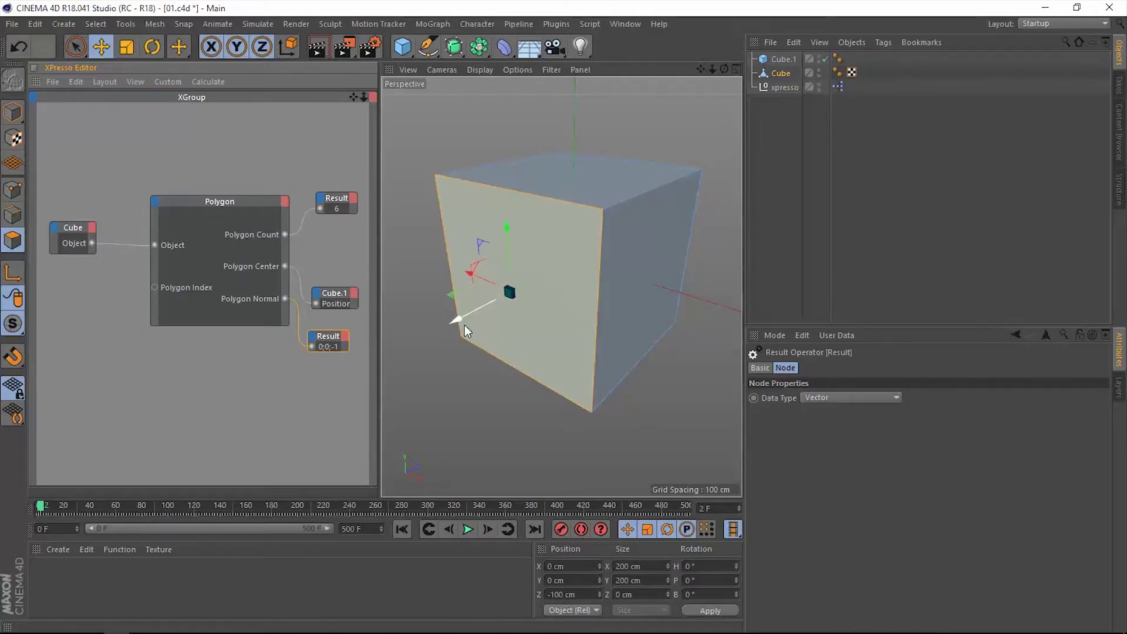
Reverse the normal of the selected front face.
right_click(534, 262)
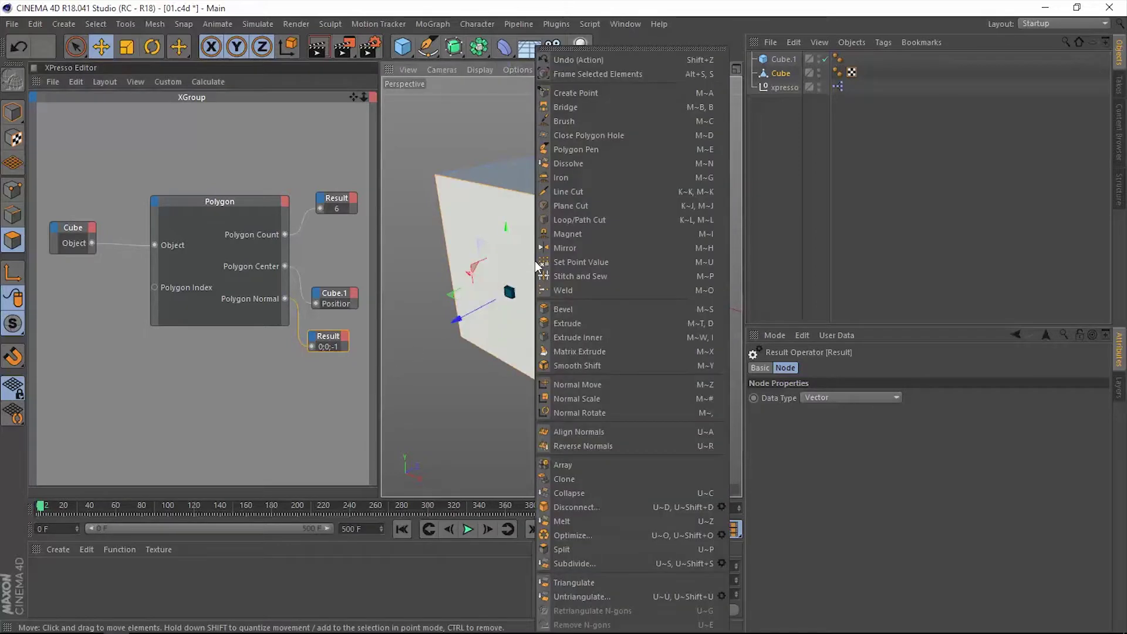
click(585, 446)
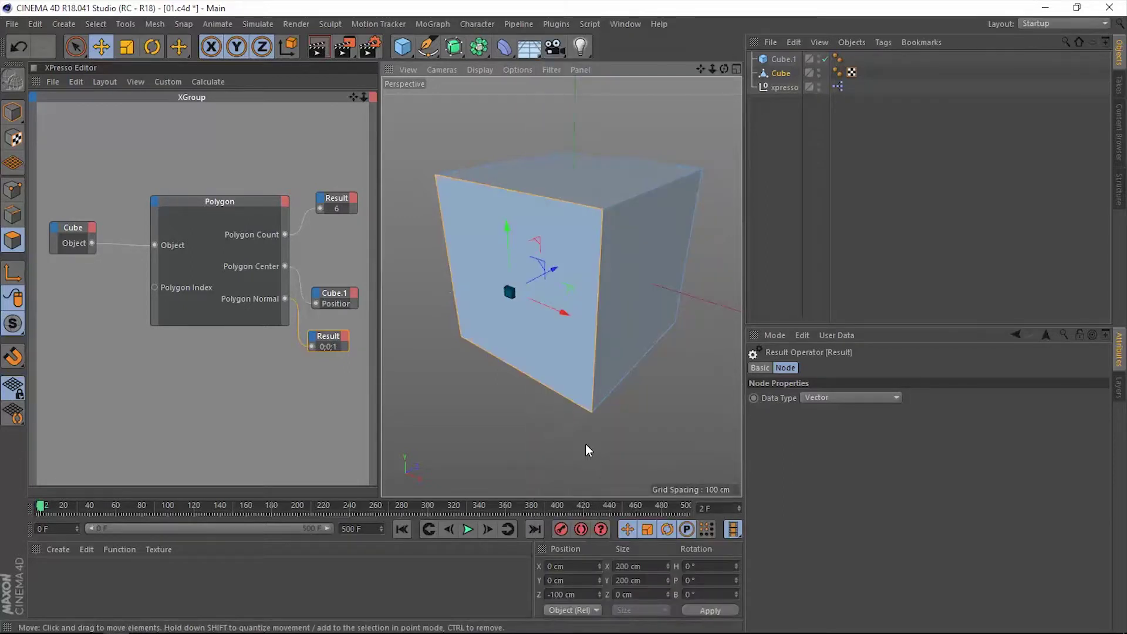
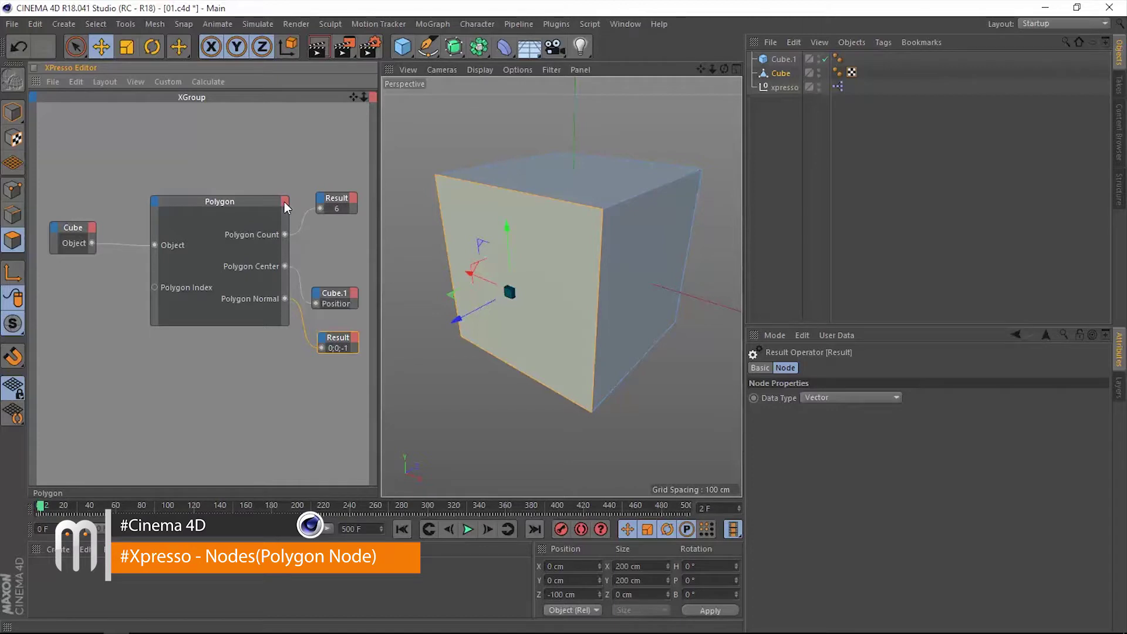
Add an Index Point 1 output port to the Polygon node and adjust the node's position and height.
drag(246, 200, 237, 187)
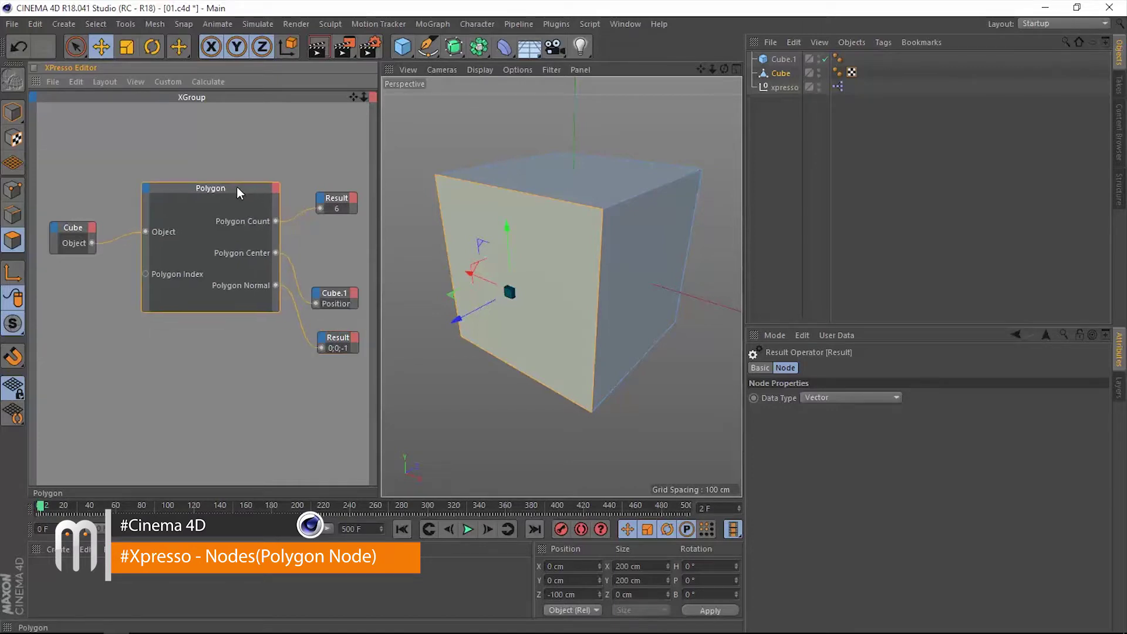
click(273, 187)
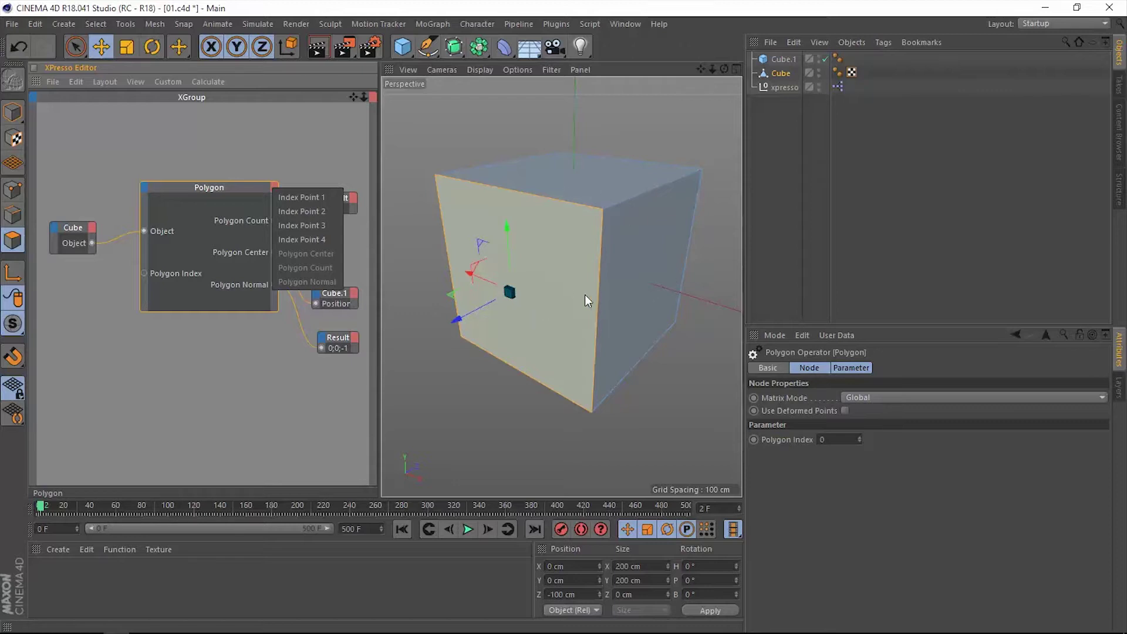
click(305, 197)
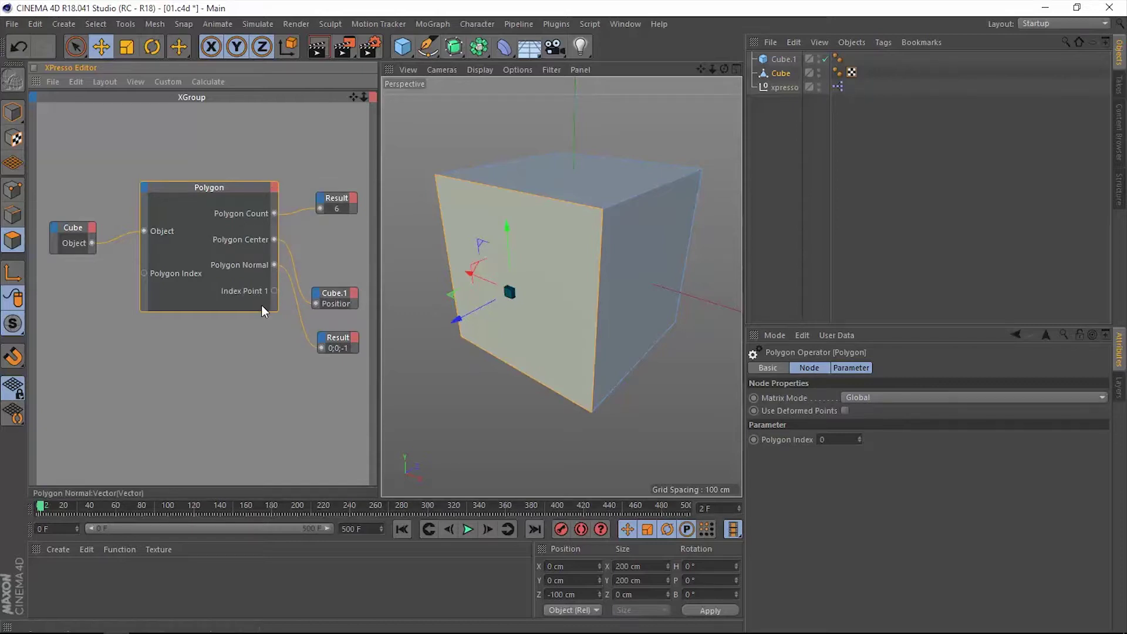
drag(257, 312, 257, 300)
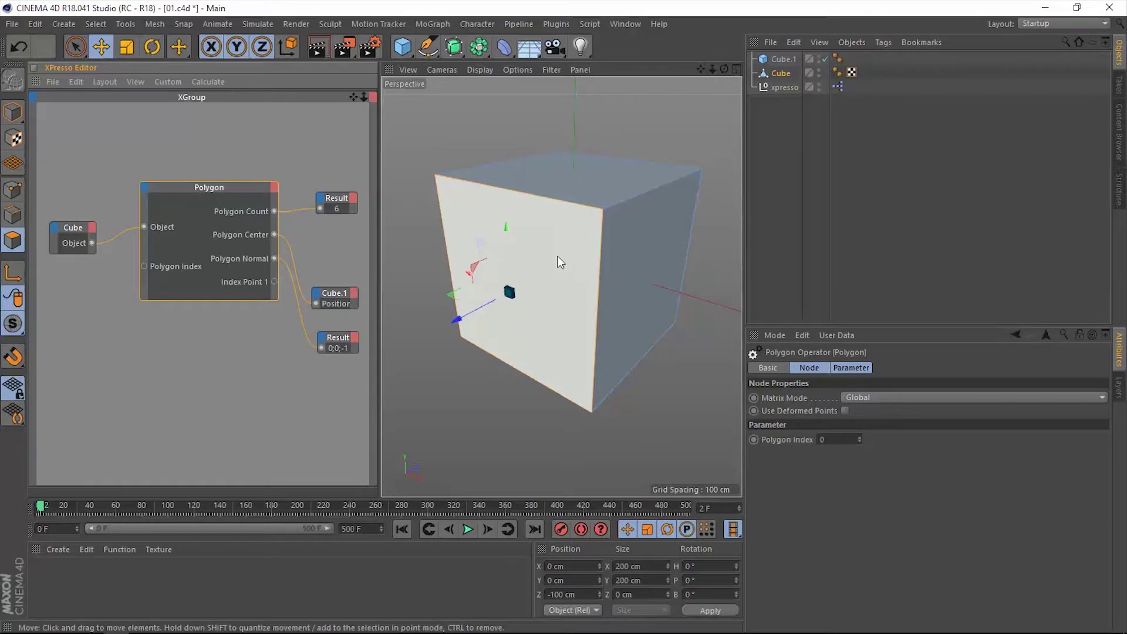
Add another Result node below the normal's Result node and connect Index Point 1 to it.
right_click(203, 346)
mouse_move(229, 354)
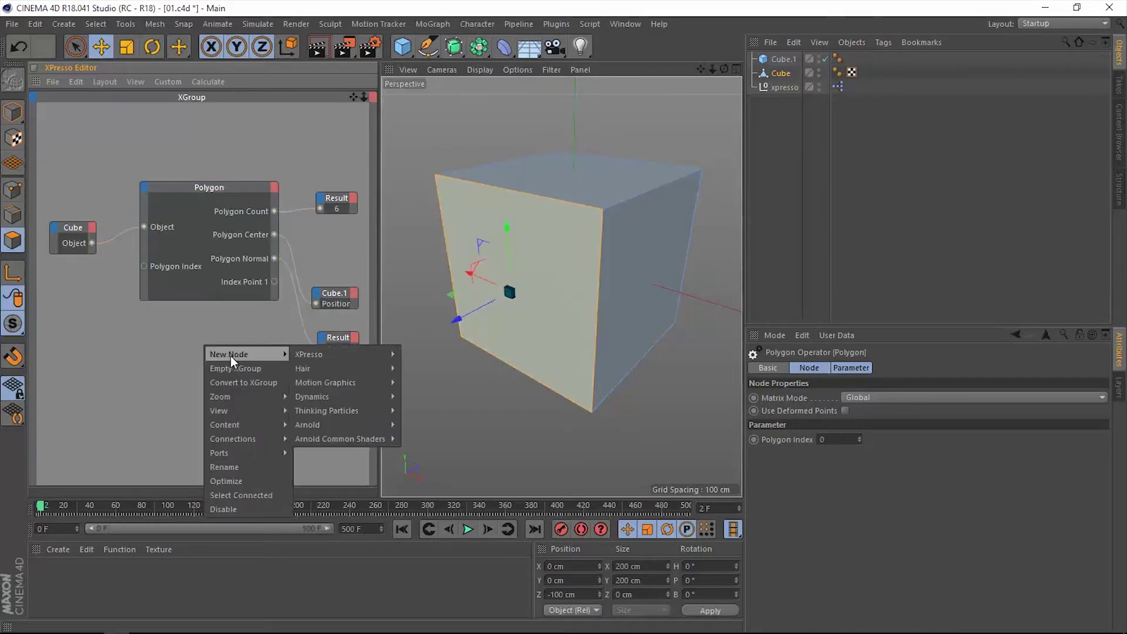
mouse_move(324, 355)
mouse_move(419, 353)
click(478, 525)
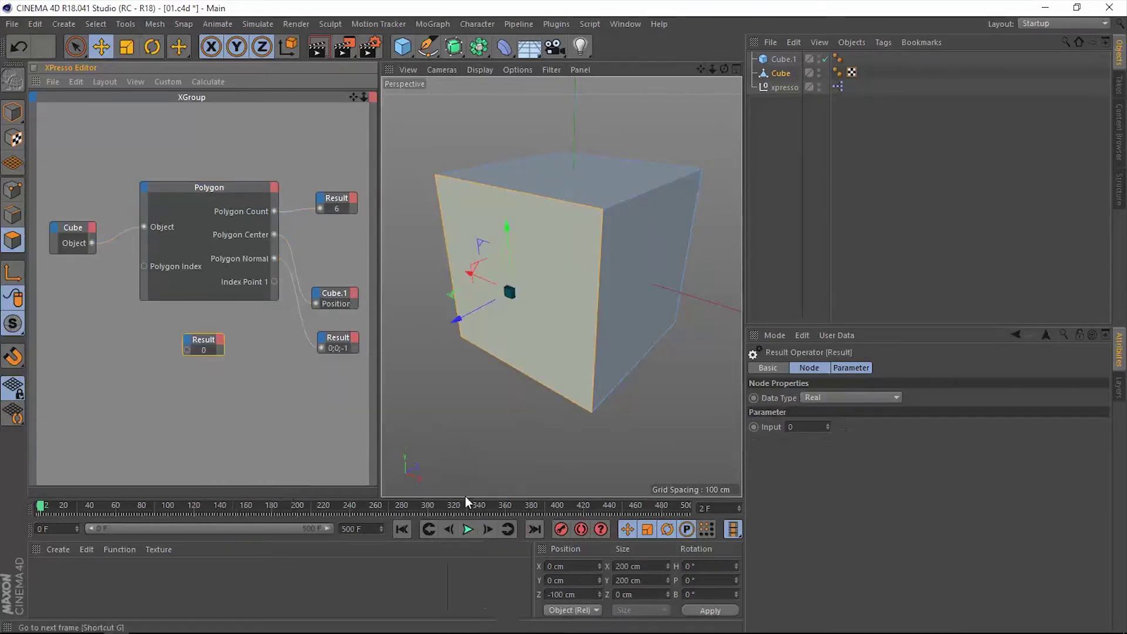
drag(222, 348, 348, 384)
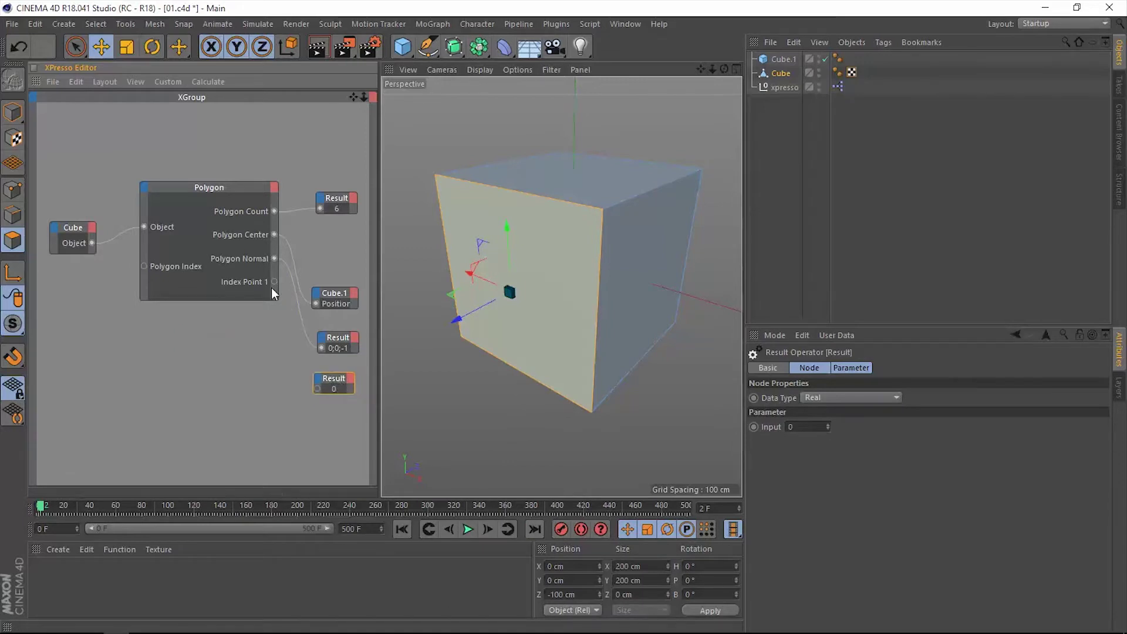
drag(274, 282, 330, 374)
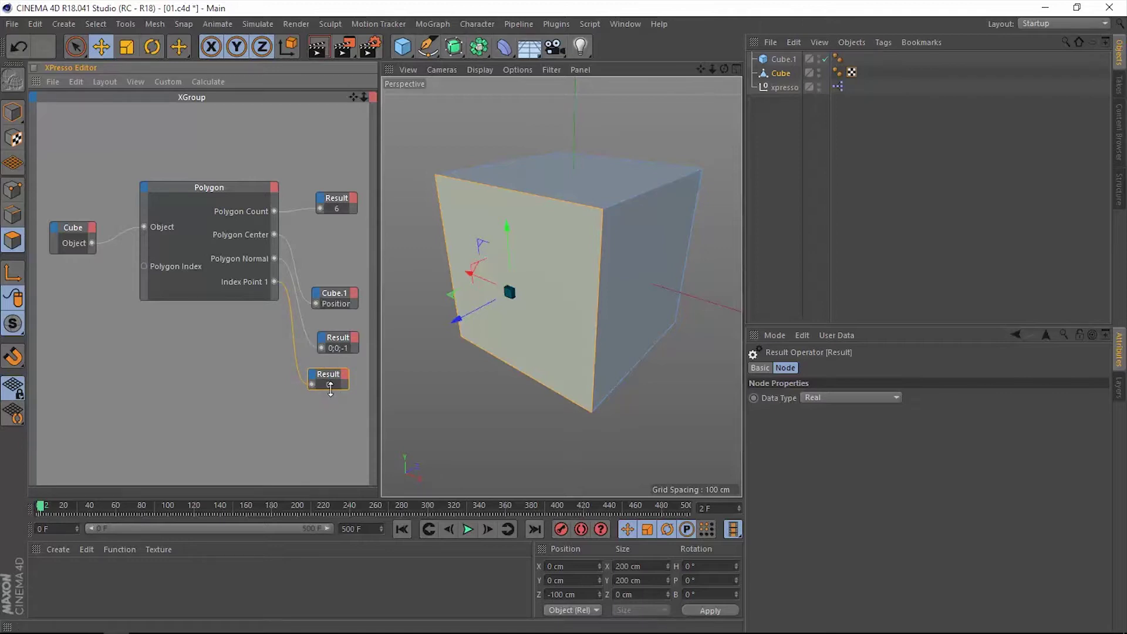
Select the front face's lower corner point in point mode and look up its index and coordinates in the point list.
click(15, 190)
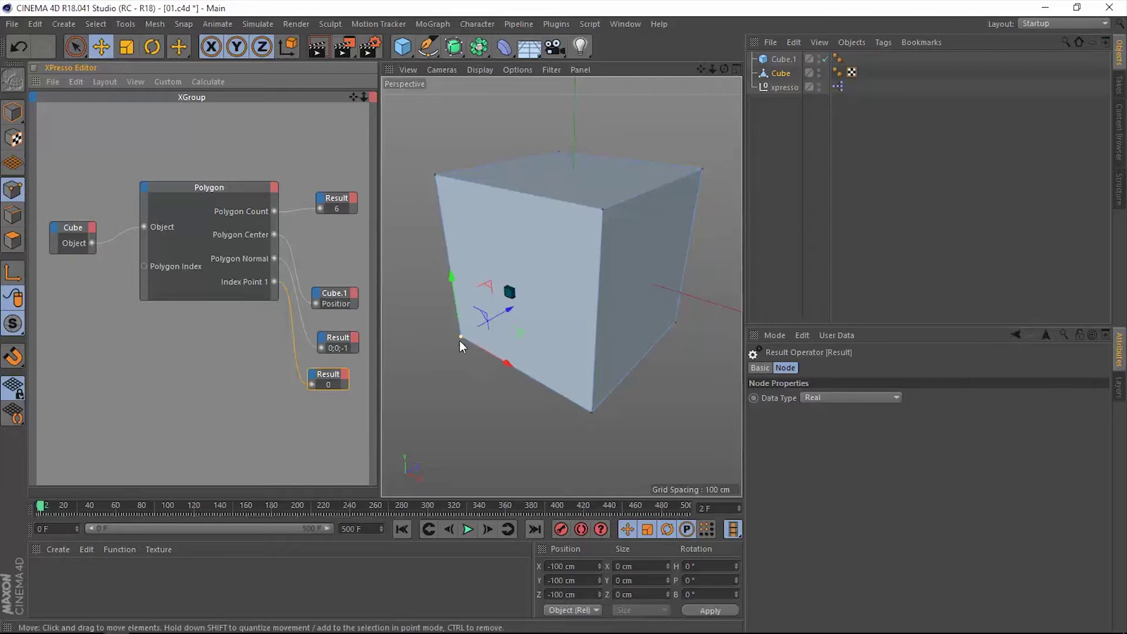
click(1119, 191)
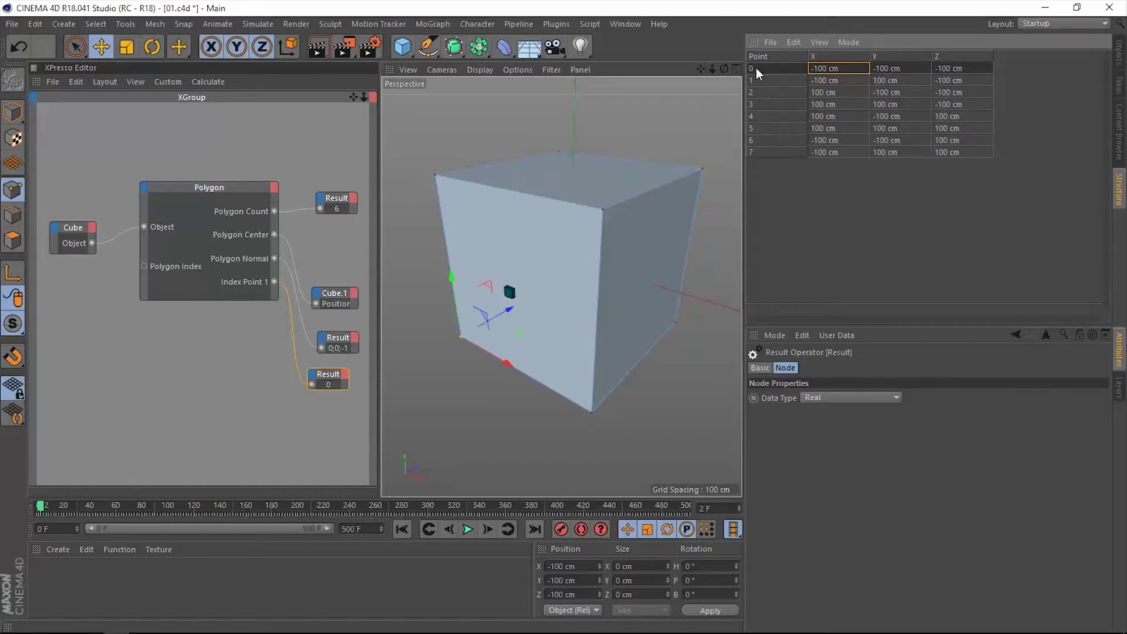
click(258, 300)
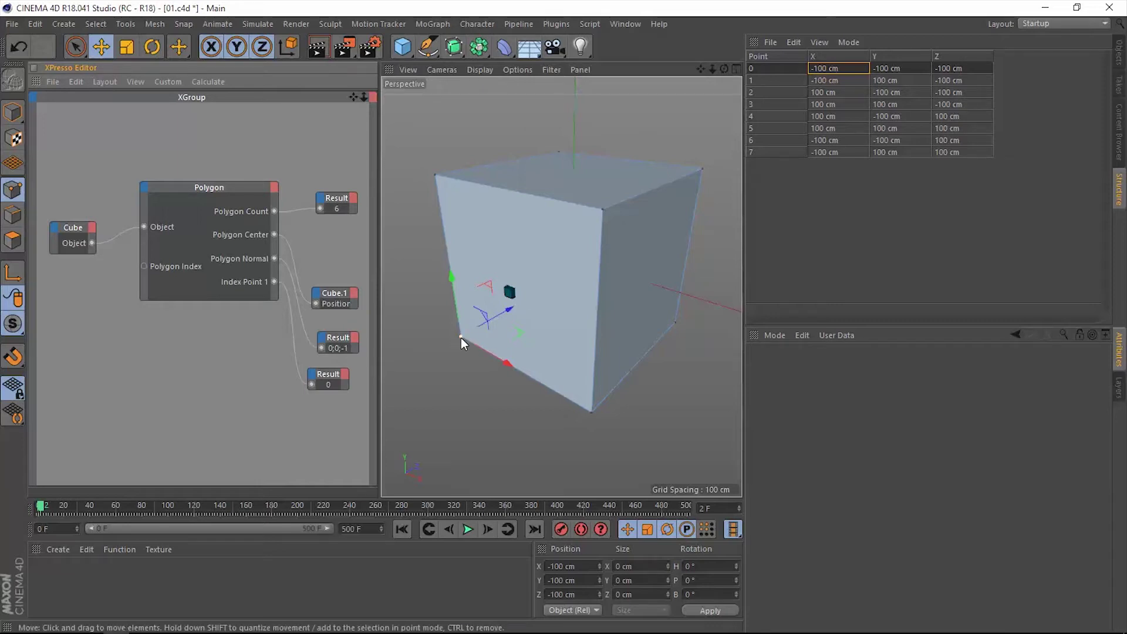
Add a Point node below the Polygon node, connecting Index Point 1 to its Point Index and Cube's Object to its Object input.
right_click(176, 353)
mouse_move(200, 363)
mouse_move(310, 361)
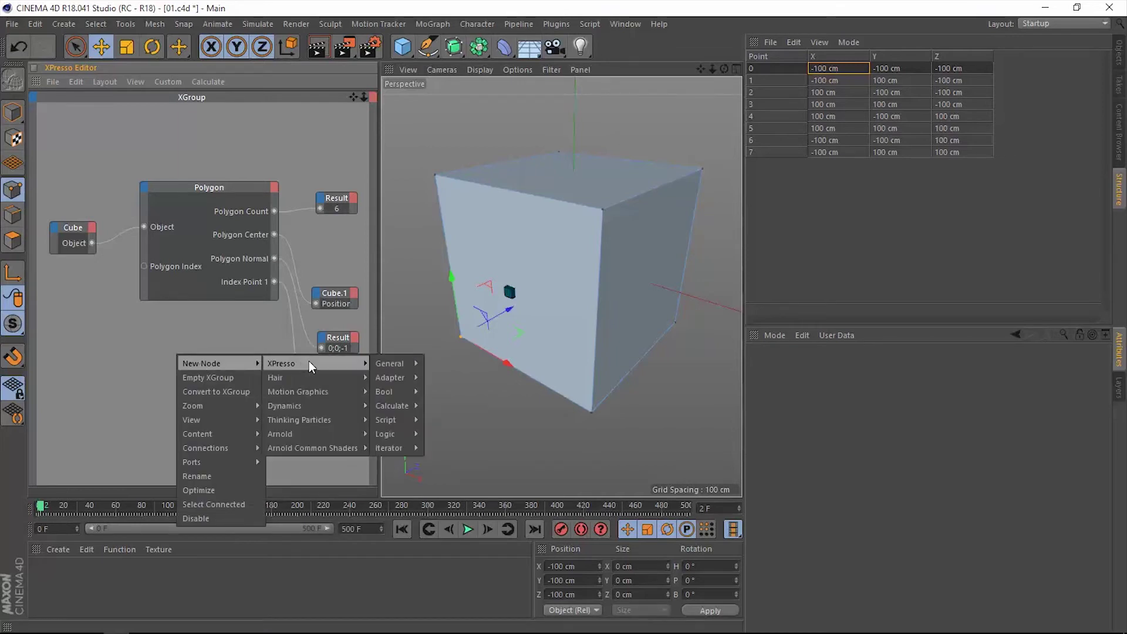
mouse_move(395, 357)
click(454, 442)
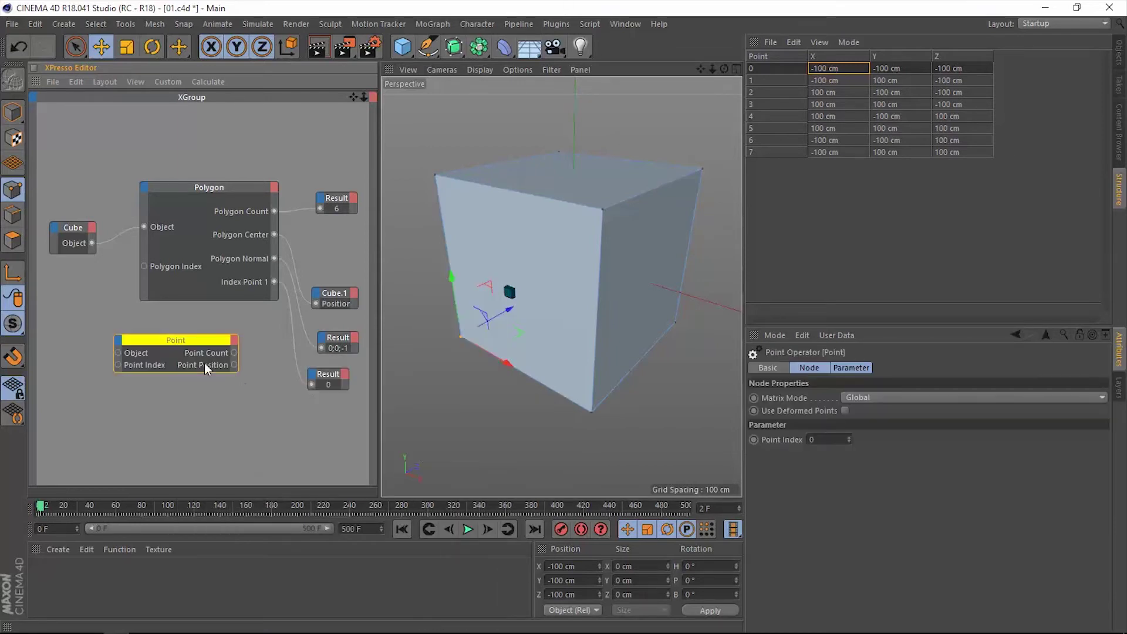
drag(199, 344, 262, 369)
drag(273, 283, 180, 392)
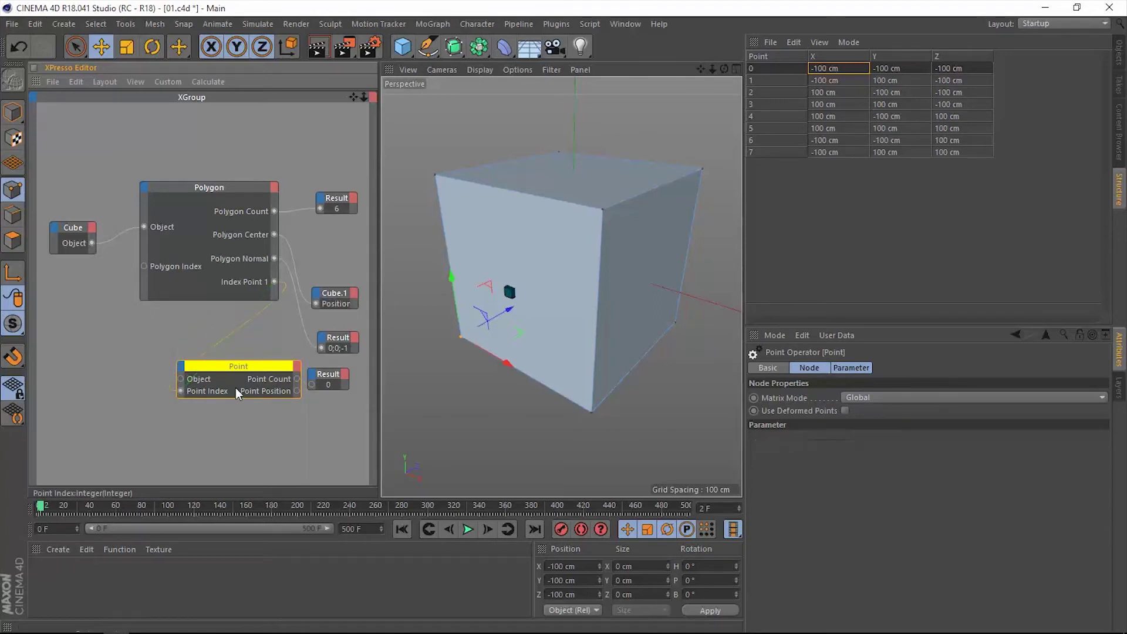
mouse_move(243, 368)
mouse_down()
mouse_move(251, 403)
mouse_move(243, 379)
mouse_up()
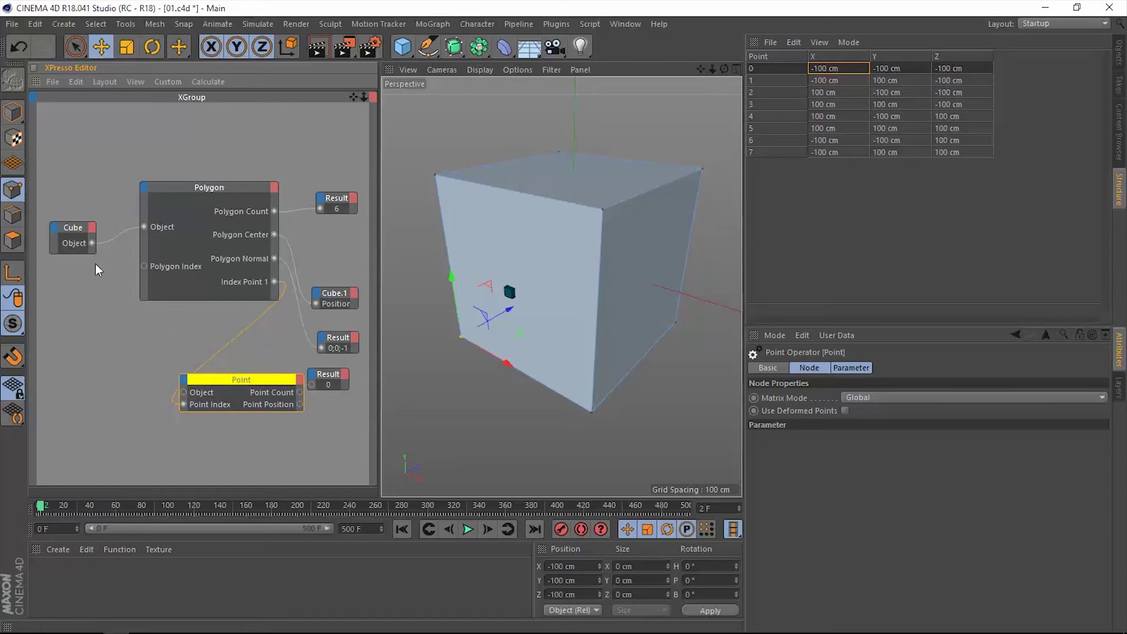
drag(117, 300, 186, 358)
Add a Result node beside the Point node, set its Data Type to Vector and connect Point Position to it.
right_click(203, 415)
mouse_move(242, 424)
mouse_move(320, 423)
mouse_move(420, 423)
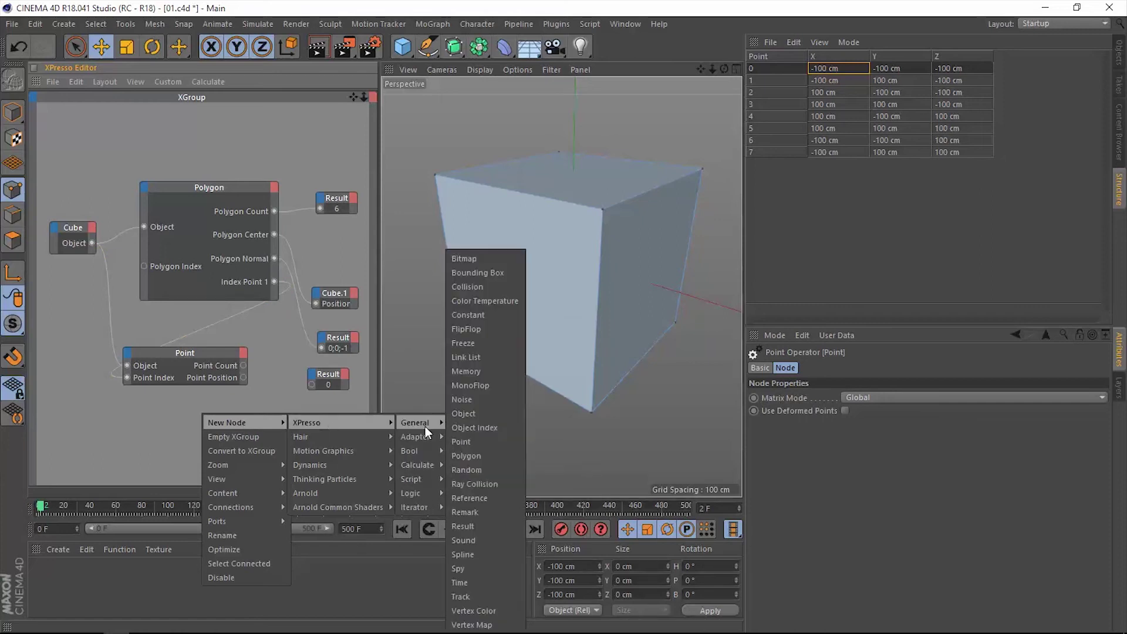
click(476, 526)
drag(202, 407, 314, 419)
click(851, 397)
click(827, 467)
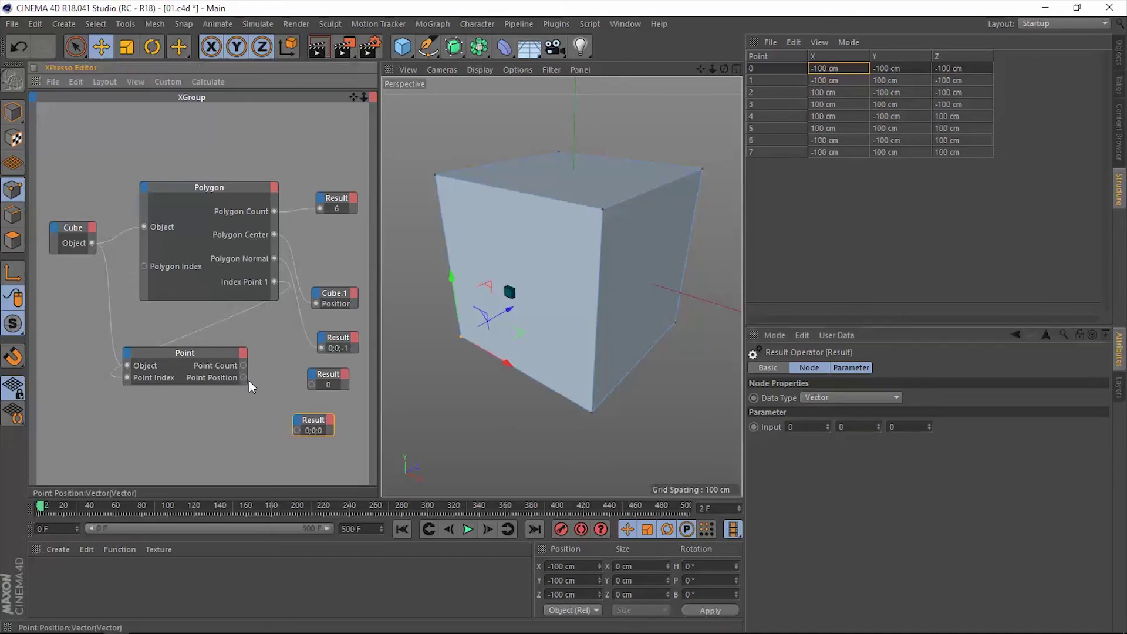
drag(290, 437, 303, 414)
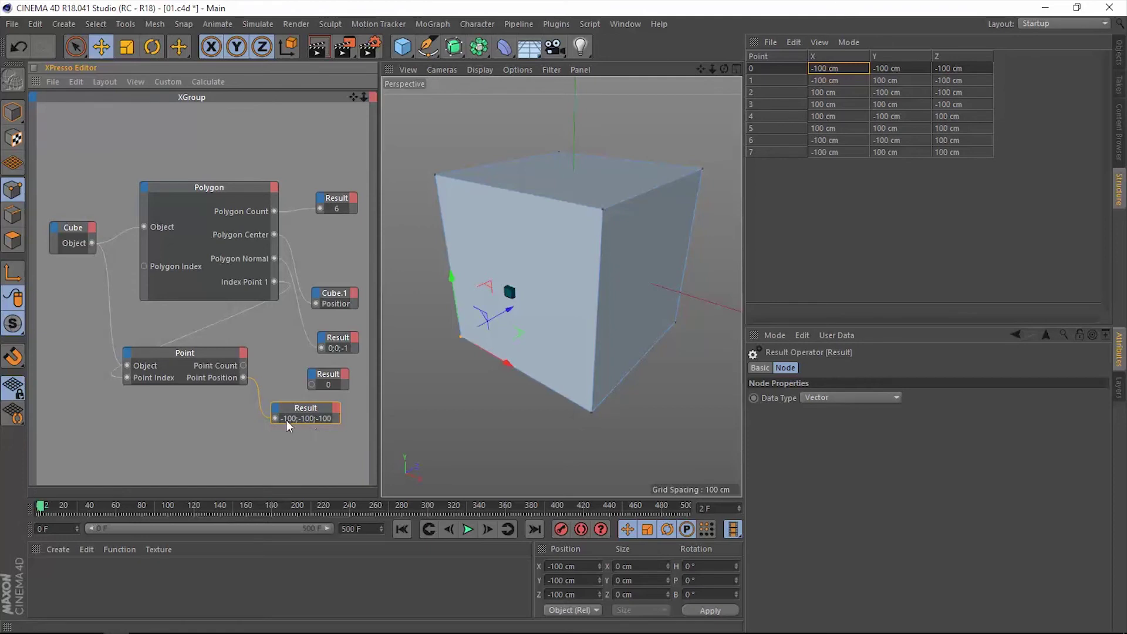